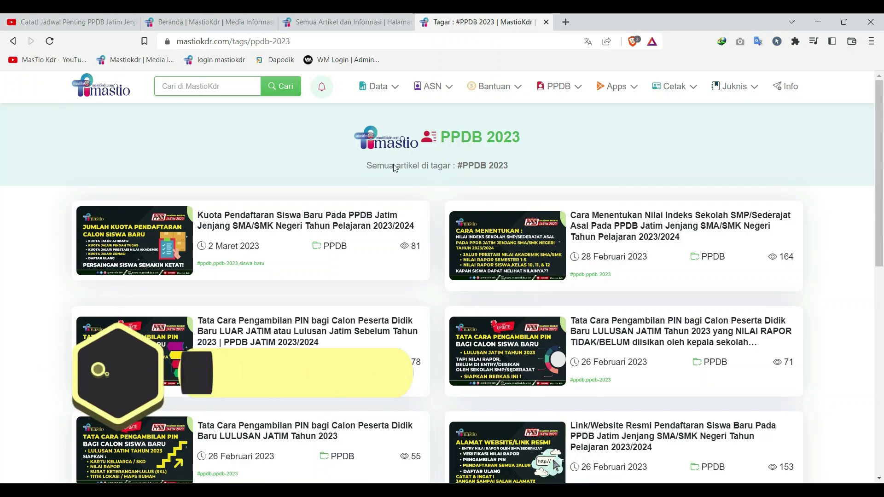
Bring up the MastioKdr home page among the open website pages and view it from its beginning.
click(308, 22)
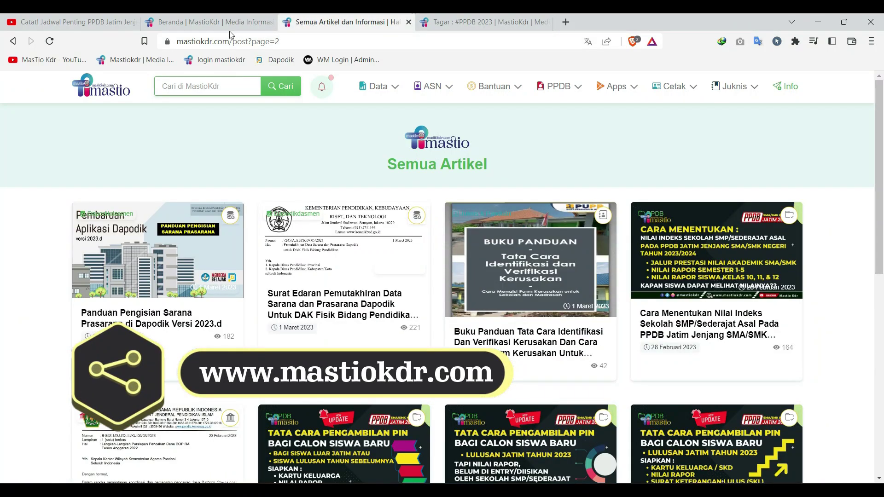
click(211, 22)
scroll(525, 271, up, 10)
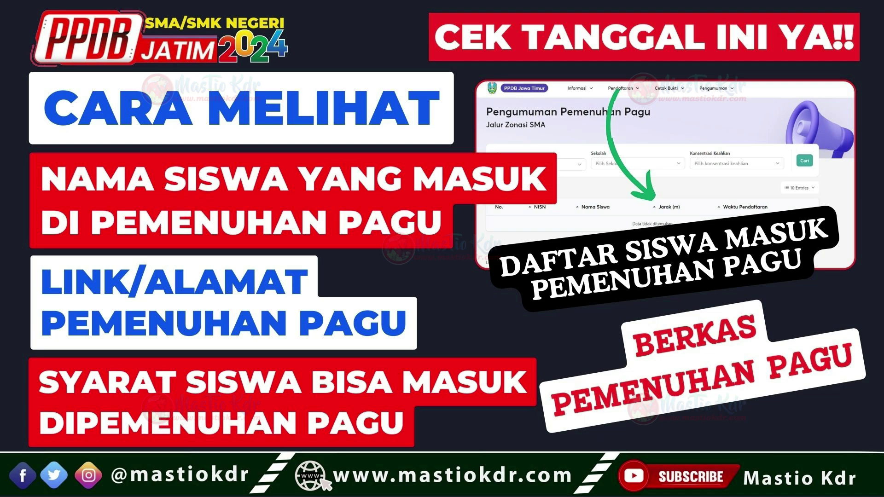
Switch to Opera, load mastiokdr.com in a new tab and open its PPDB Panduan & Tutorial 2024 playlist.
key(alt+Tab)
click(576, 196)
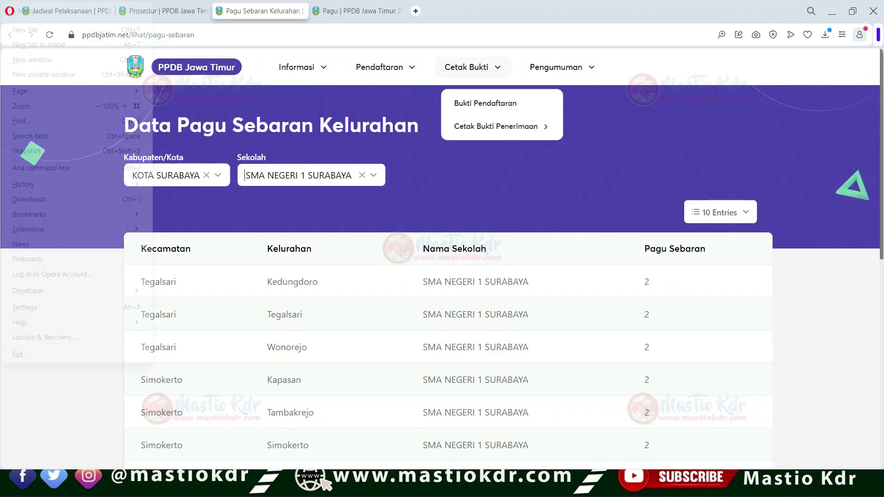
key(ctrl+t)
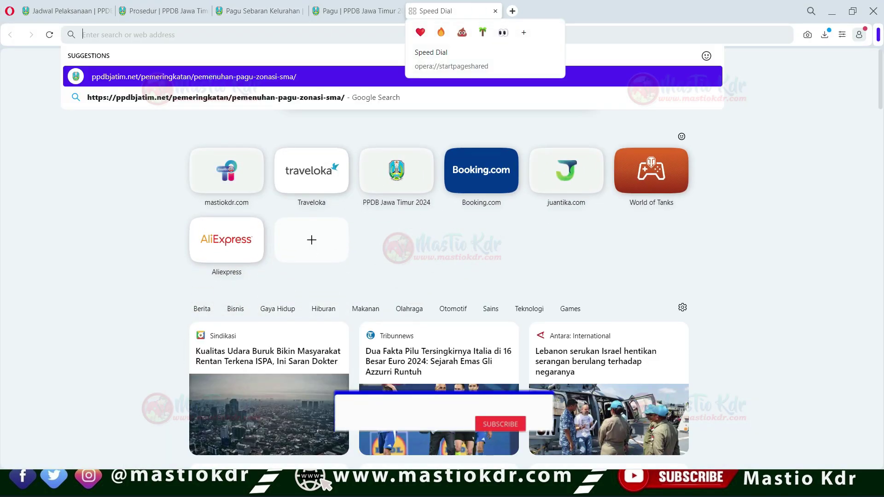
text(mastiokdr.com)
key(Return)
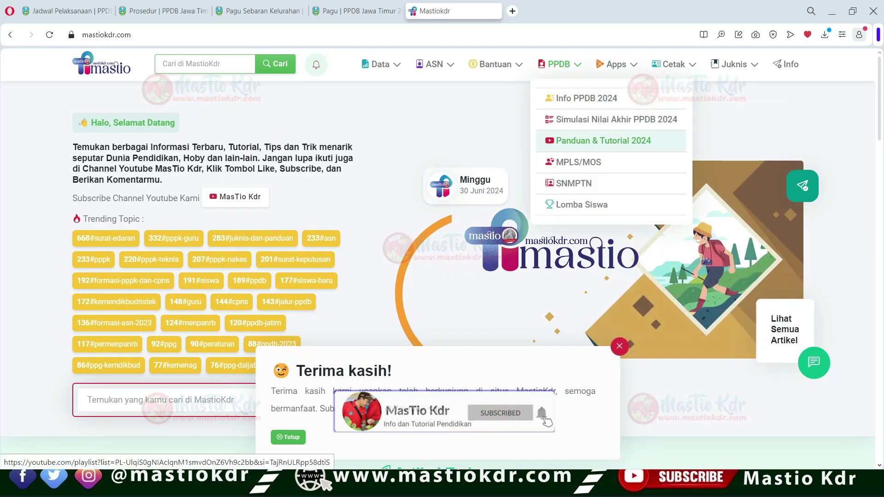
click(603, 141)
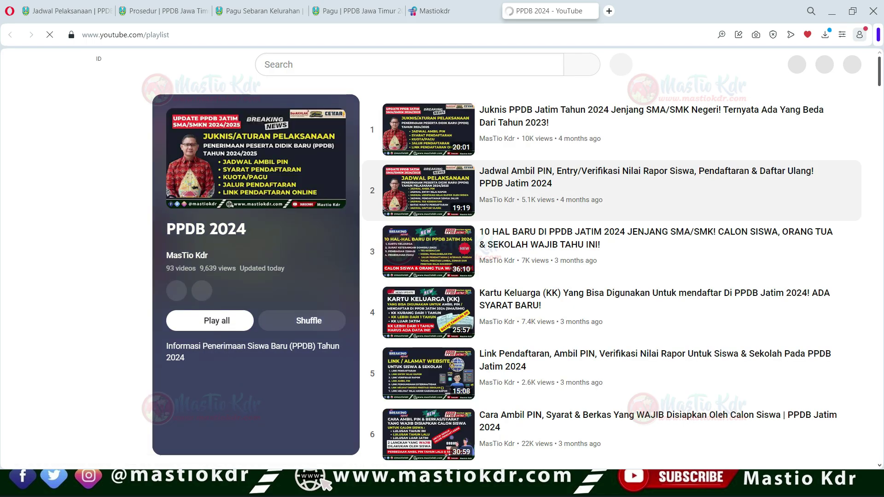
Search the PPDB 2024 playlist page for "pagu" and go through the matching video titles.
key(ctrl+f)
text(pagu)
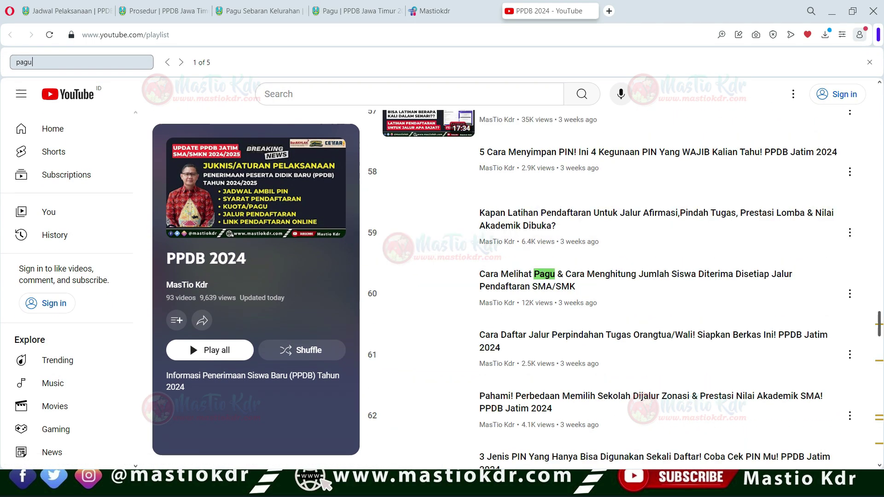
key(Return)
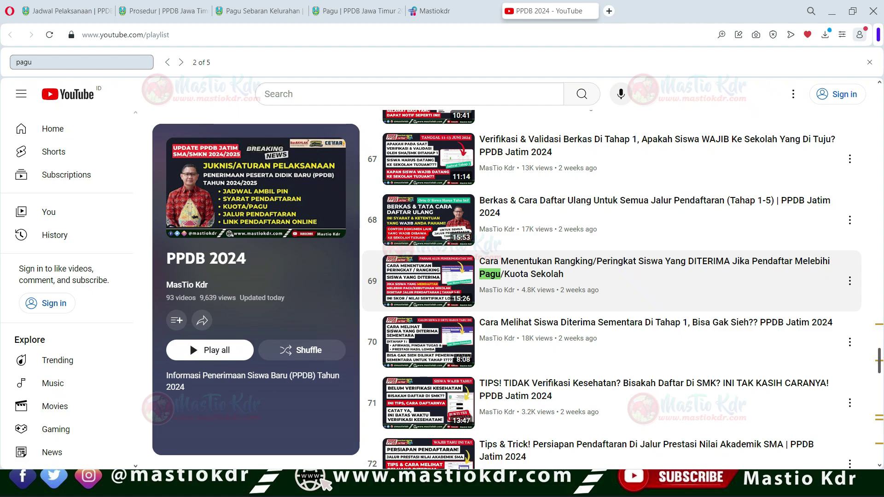
key(Return)
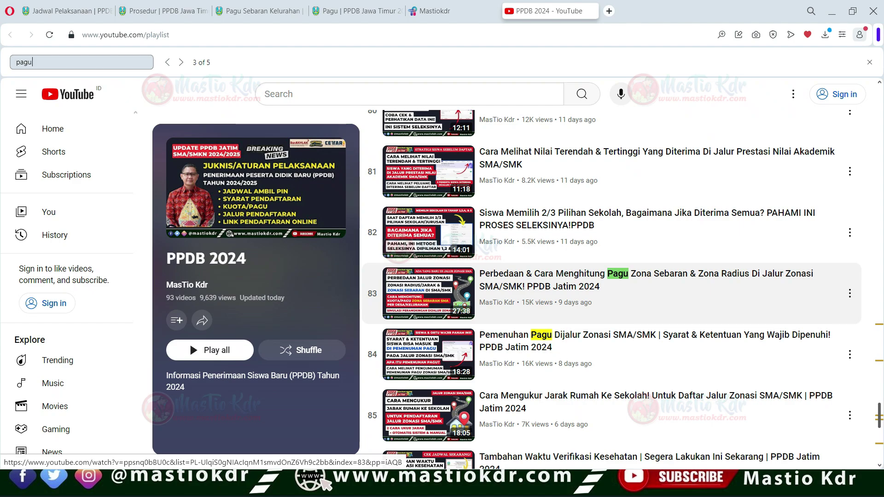
key(Return)
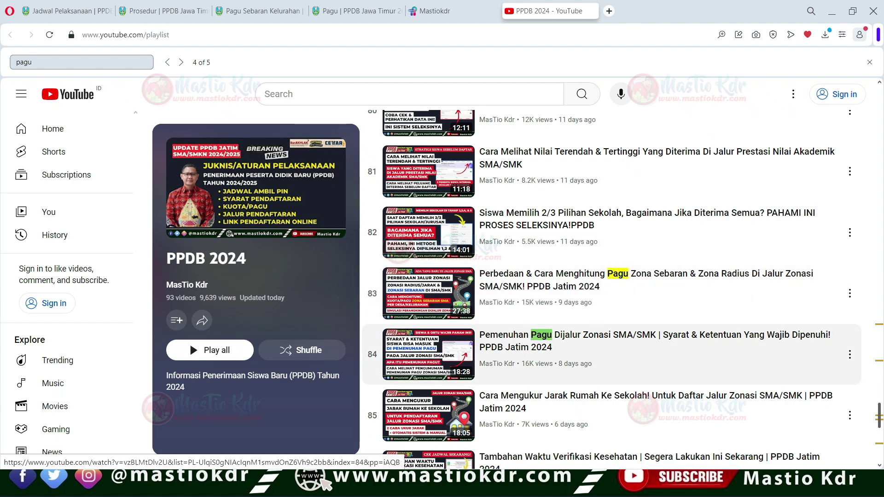
key(Return)
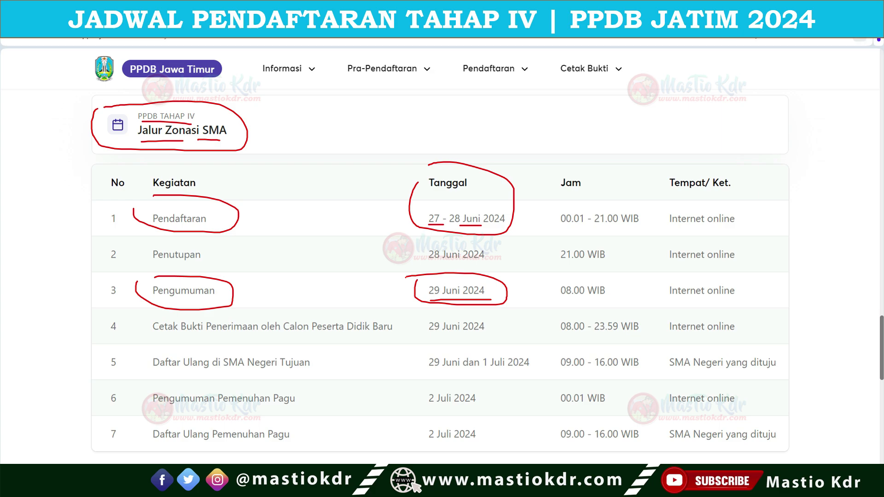
Switch to PDF-XChange Editor and collapse its ribbon to enlarge the Cetak Bukti Penerimaan Tahap 4 page.
key(alt+Tab)
key(alt+Tab)
key(alt+Tab)
key(alt+Tab)
key(alt+Tab)
key(alt+Tab)
key(alt+Tab)
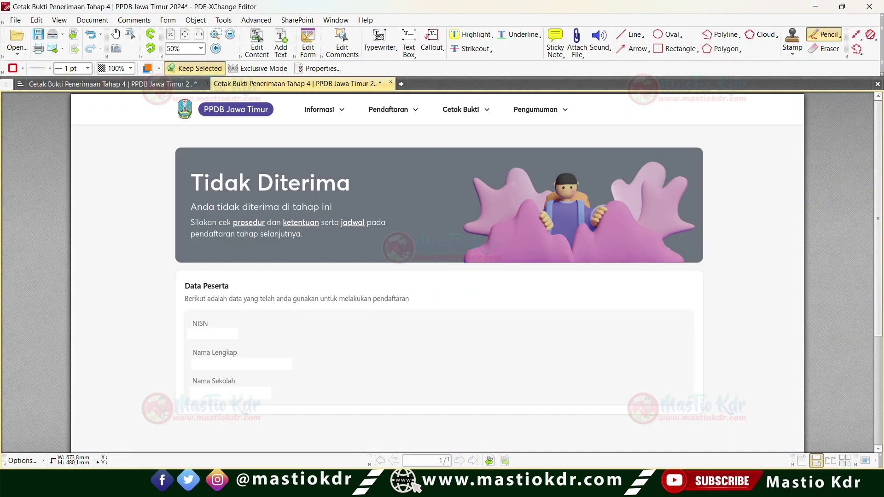
click(881, 45)
scroll(436, 213, up, 1)
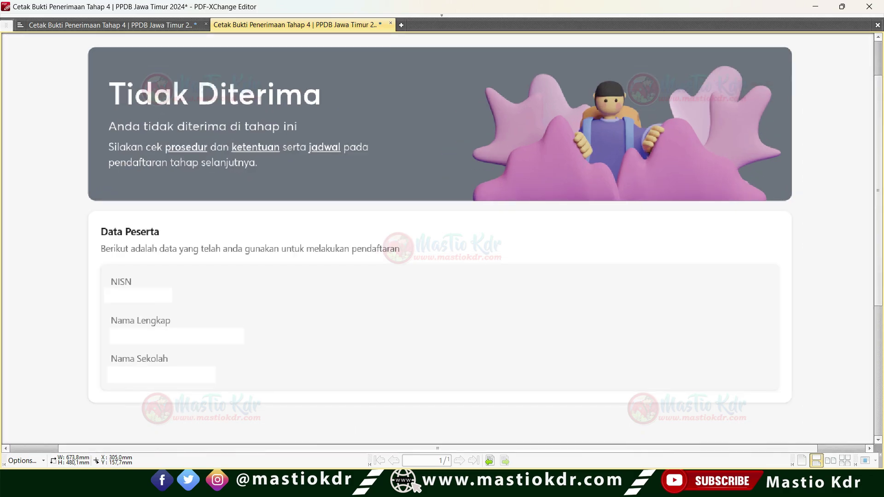
Circle and underline the "Tidak Diterima" heading in pencil and draw a curved arrow beside it.
scroll(437, 213, up, 2)
mouse_move(109, 133)
mouse_down()
mouse_move(203, 175)
mouse_move(178, 115)
mouse_move(127, 129)
mouse_up()
mouse_move(327, 87)
mouse_down()
mouse_move(378, 111)
mouse_move(371, 142)
mouse_up()
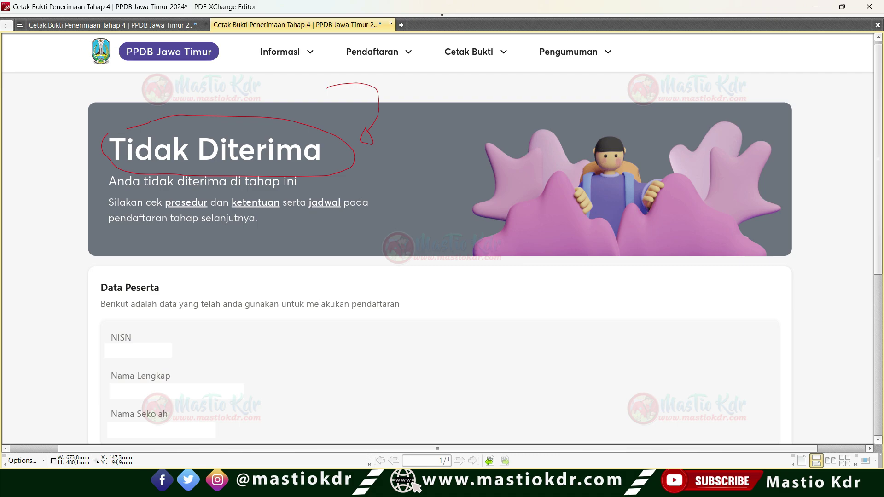
drag(163, 168, 278, 176)
scroll(438, 237, up, 1)
Return to the Tahap IV schedule slide and mark row 6, Pengumuman Pemenuhan Pagu, circling its date, time and place and underlining its name.
key(alt+Tab)
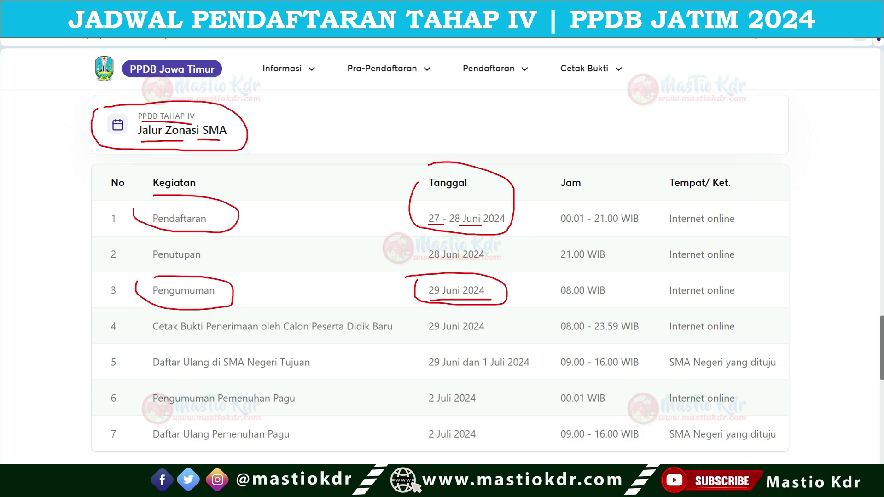
mouse_move(104, 389)
mouse_down()
mouse_move(120, 402)
mouse_move(111, 392)
mouse_move(251, 420)
mouse_move(208, 388)
mouse_move(152, 388)
mouse_up()
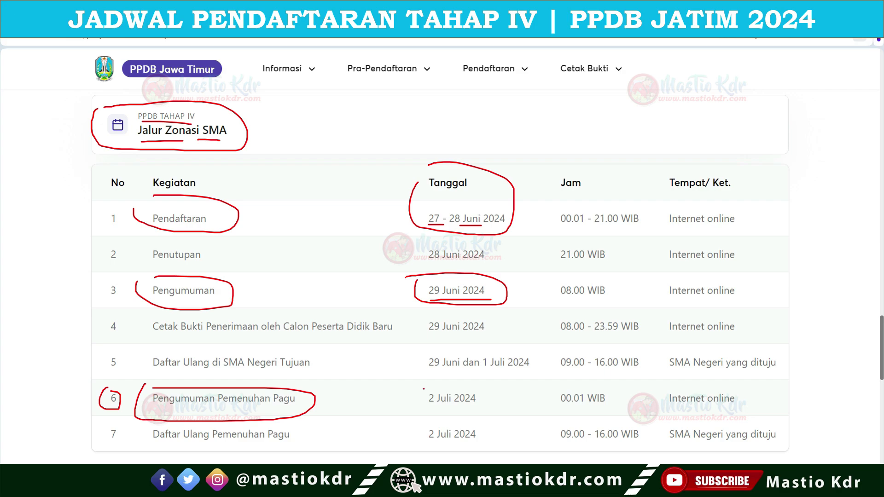
mouse_move(423, 388)
mouse_down()
mouse_move(479, 408)
mouse_move(426, 383)
mouse_up()
mouse_move(559, 383)
mouse_down()
mouse_move(612, 415)
mouse_move(569, 384)
mouse_move(582, 407)
mouse_move(596, 407)
mouse_up()
drag(560, 412, 592, 412)
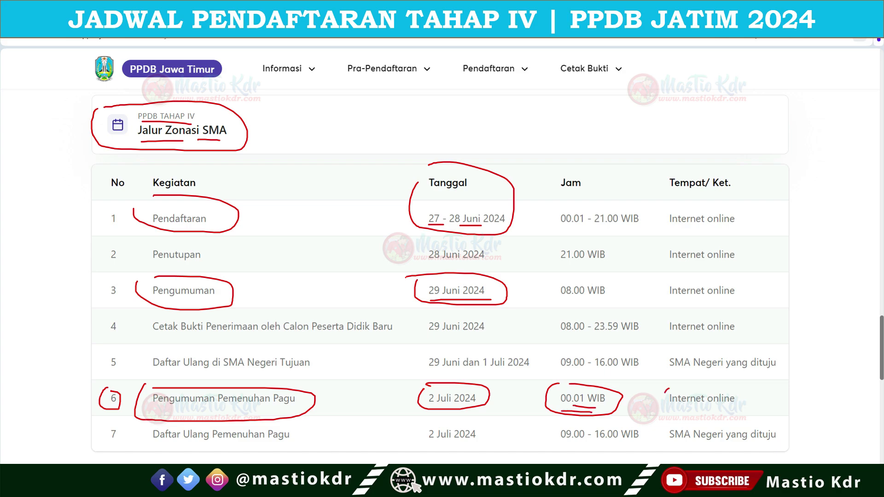
mouse_move(666, 390)
mouse_down()
mouse_move(747, 410)
mouse_move(665, 384)
mouse_up()
mouse_move(786, 357)
mouse_down()
mouse_move(795, 367)
mouse_move(768, 396)
mouse_move(771, 404)
mouse_up()
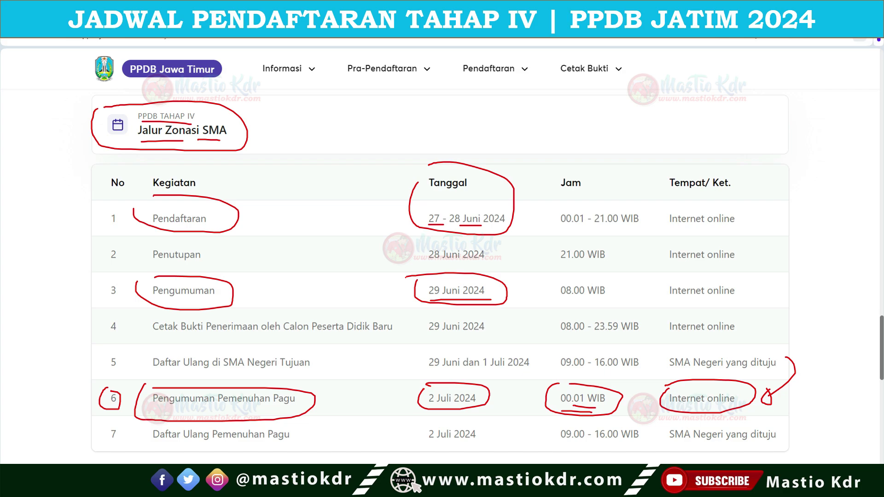
mouse_move(178, 408)
mouse_down()
mouse_move(280, 410)
mouse_move(233, 412)
mouse_up()
Circle the number, name, date, time and place of row 7, Daftar Ulang Pemenuhan Pagu, and add an arrow beside it.
mouse_move(103, 426)
mouse_down()
mouse_move(133, 443)
mouse_move(115, 424)
mouse_move(239, 446)
mouse_move(276, 415)
mouse_move(108, 438)
mouse_move(156, 445)
mouse_up()
drag(224, 439, 270, 441)
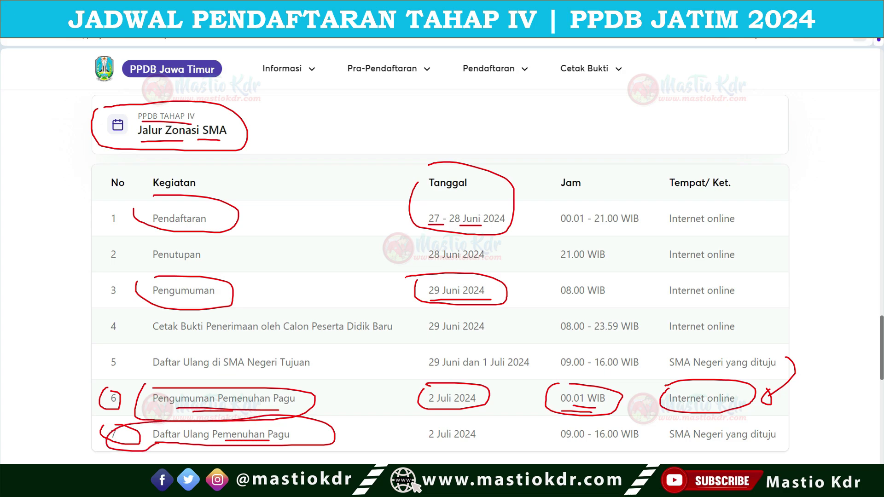
mouse_move(414, 419)
mouse_down()
mouse_move(494, 435)
mouse_move(427, 420)
mouse_up()
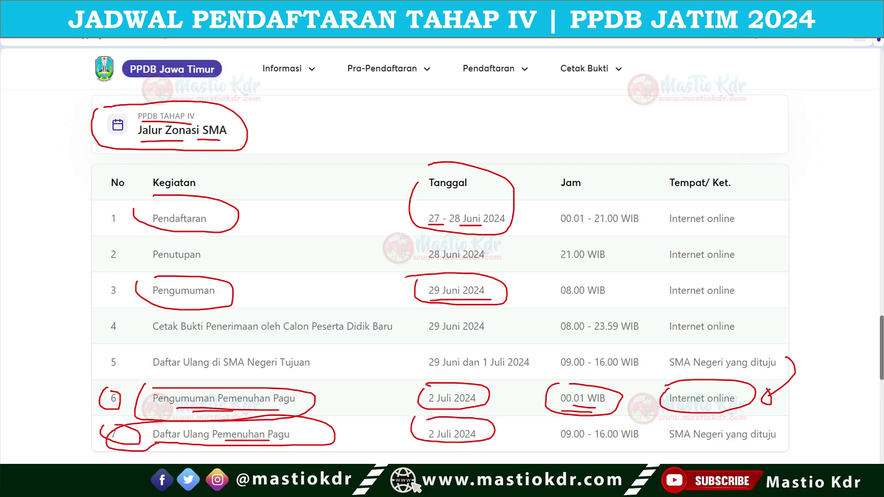
mouse_move(549, 429)
mouse_down()
mouse_move(595, 448)
mouse_move(652, 436)
mouse_move(546, 422)
mouse_up()
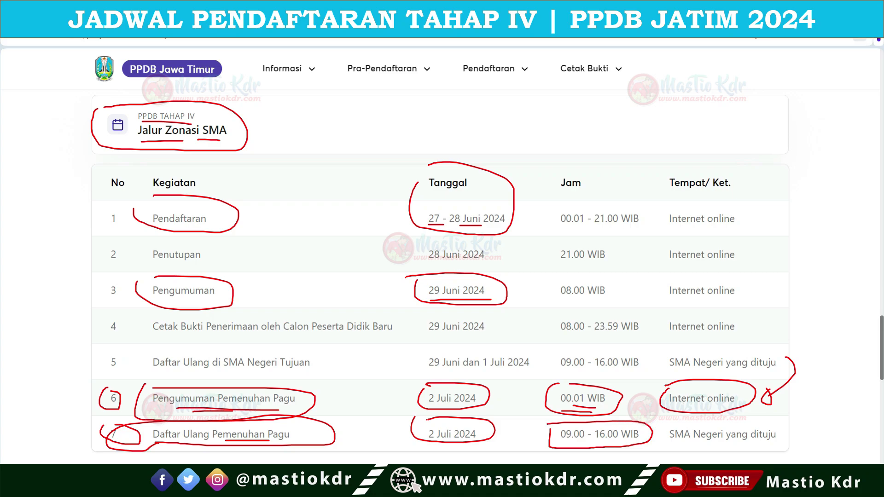
mouse_move(666, 422)
mouse_down()
mouse_move(664, 442)
mouse_move(785, 433)
mouse_move(673, 419)
mouse_up()
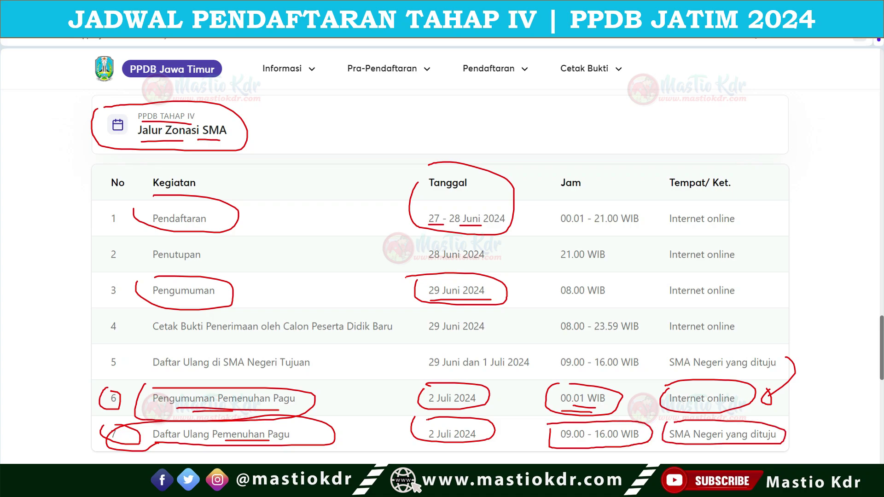
drag(809, 386, 797, 433)
Draw a horizontal arrow from the circled Jalur Zonasi SMA heading and add a pen mark beyond its tip.
drag(259, 134, 381, 129)
mouse_move(401, 120)
mouse_down()
mouse_move(415, 124)
mouse_move(399, 141)
mouse_up()
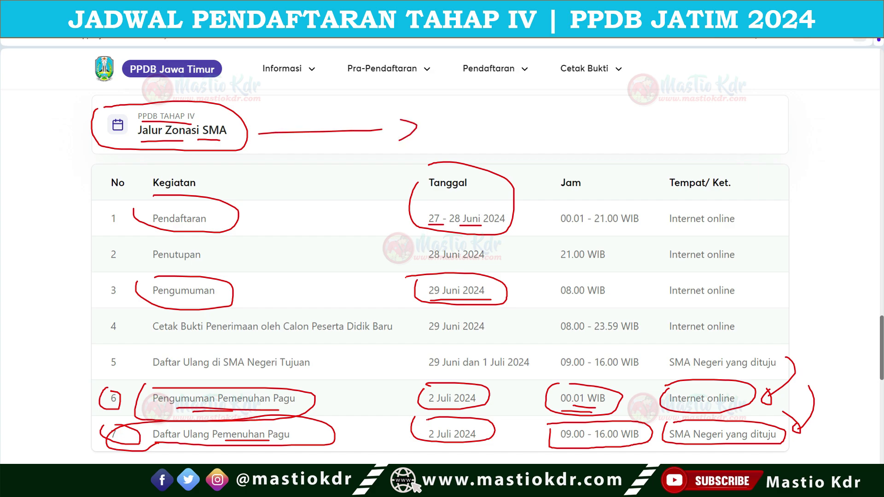
mouse_move(455, 113)
mouse_down()
mouse_move(456, 130)
mouse_move(472, 136)
mouse_move(455, 143)
mouse_up()
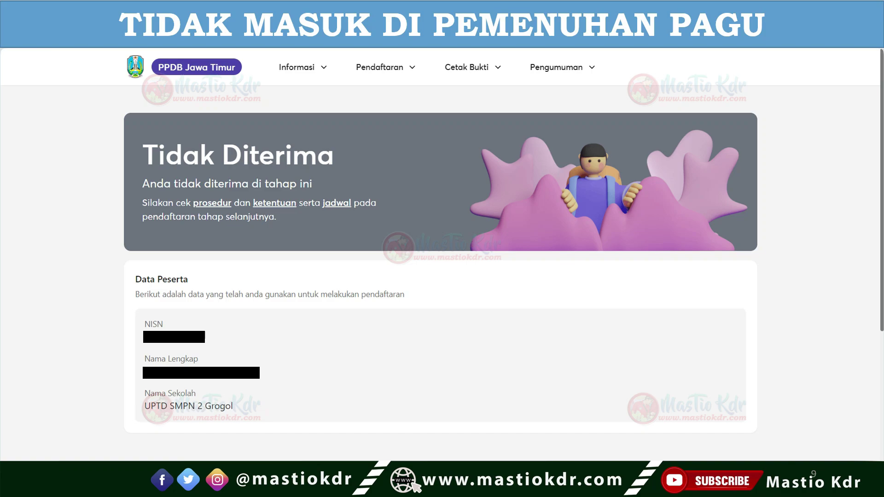
Circle "Tidak Diterima" on the Tidak Masuk di Pemenuhan Pagu slide and draw a curved arrow beside it.
mouse_move(143, 129)
mouse_down()
mouse_move(233, 175)
mouse_move(150, 124)
mouse_up()
mouse_move(404, 128)
mouse_down()
mouse_move(438, 152)
mouse_move(409, 185)
mouse_up()
mouse_move(412, 174)
mouse_down()
mouse_move(397, 185)
mouse_move(415, 179)
mouse_up()
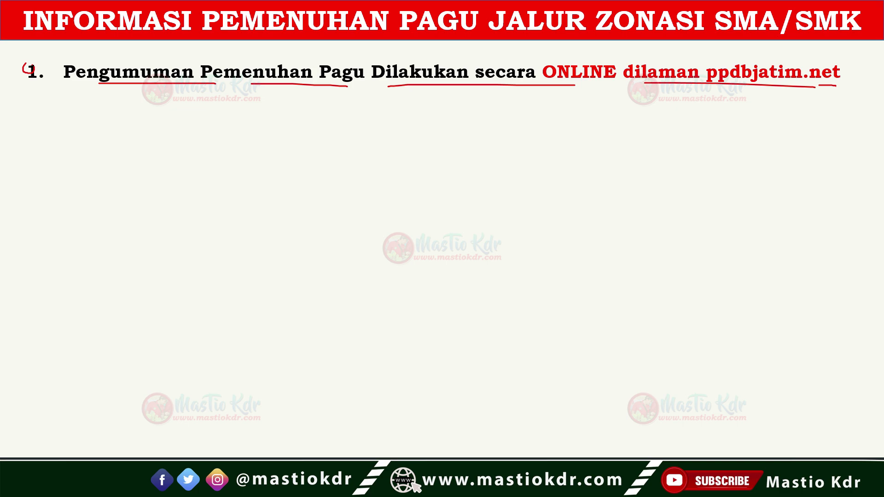
Switch to Opera, open the PPDB Jawa Timur home page from the schedule page and zoom it to 110%.
key(alt+Tab)
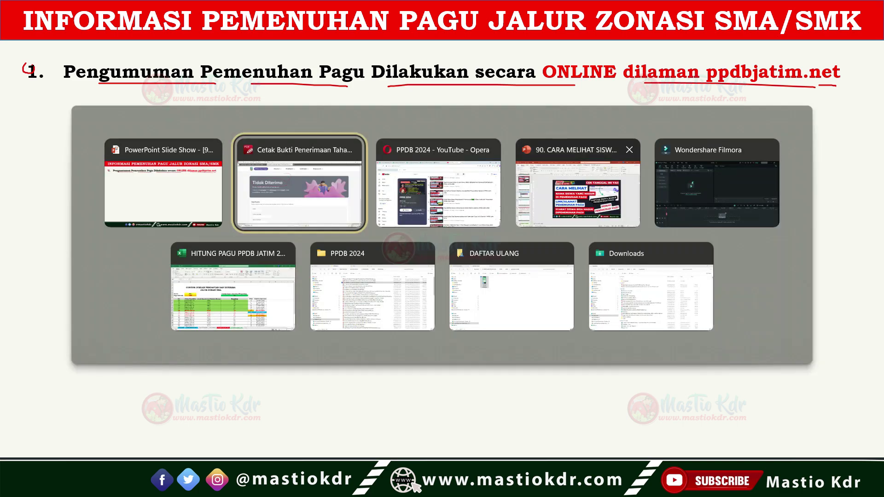
key(alt+Tab)
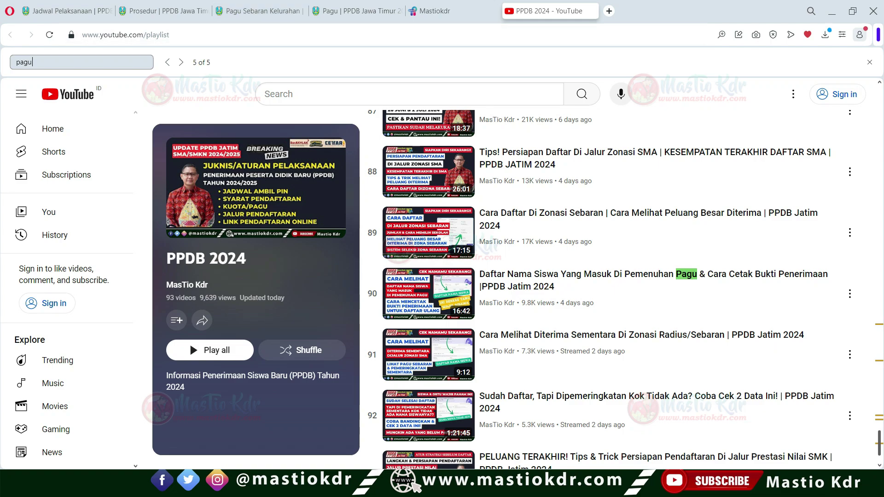
click(69, 11)
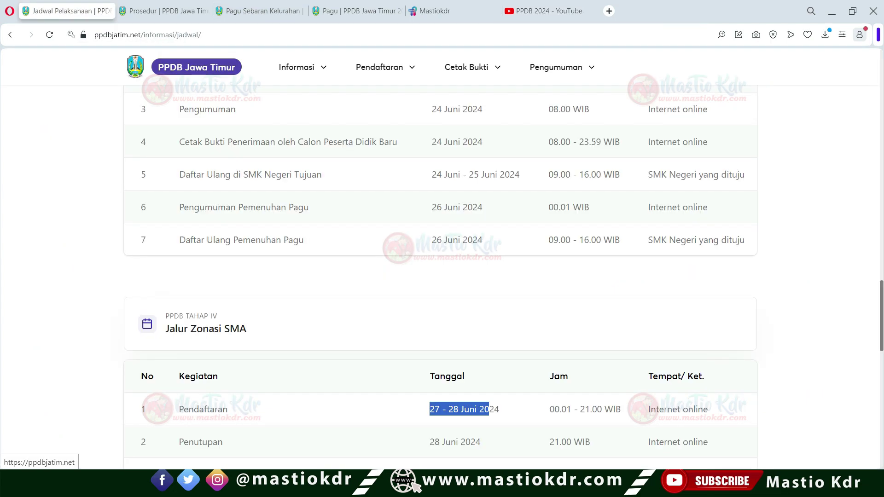
click(196, 66)
key(Escape)
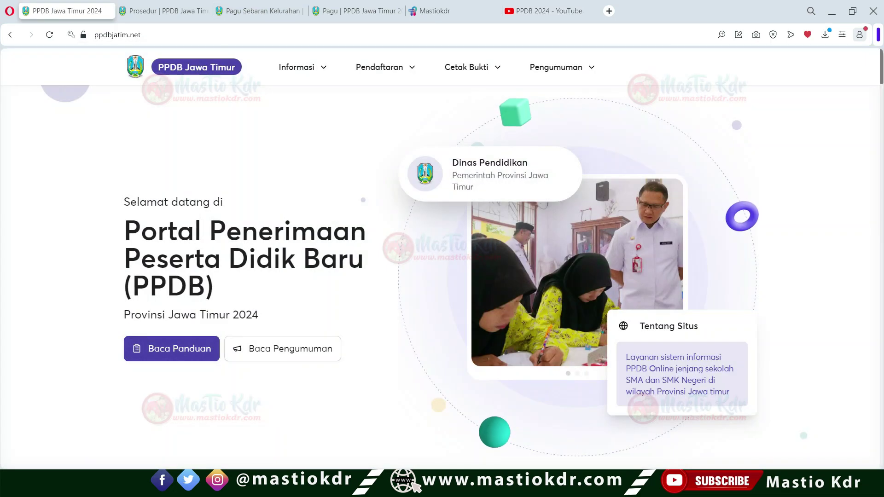
key(ctrl+plus)
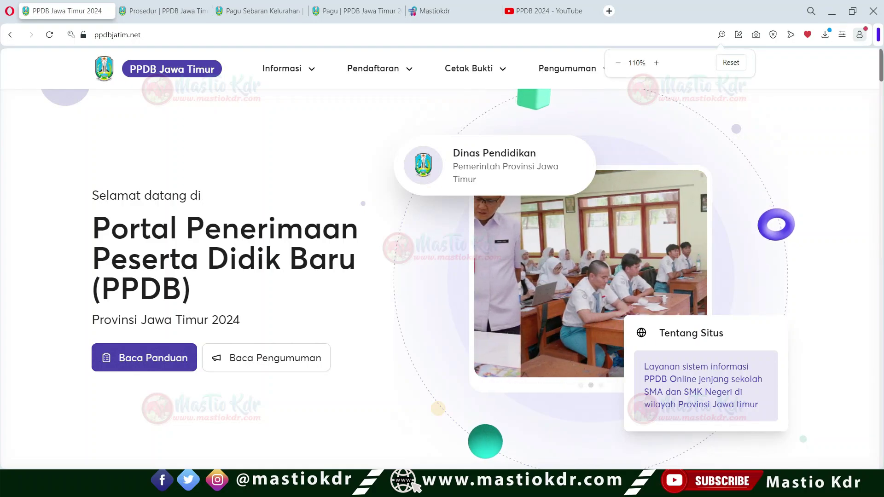
Open the Pemenuhan Pagu Tahap 3 announcement page and highlight its "Jalur Zonasi SMK" subtitle.
mouse_move(574, 68)
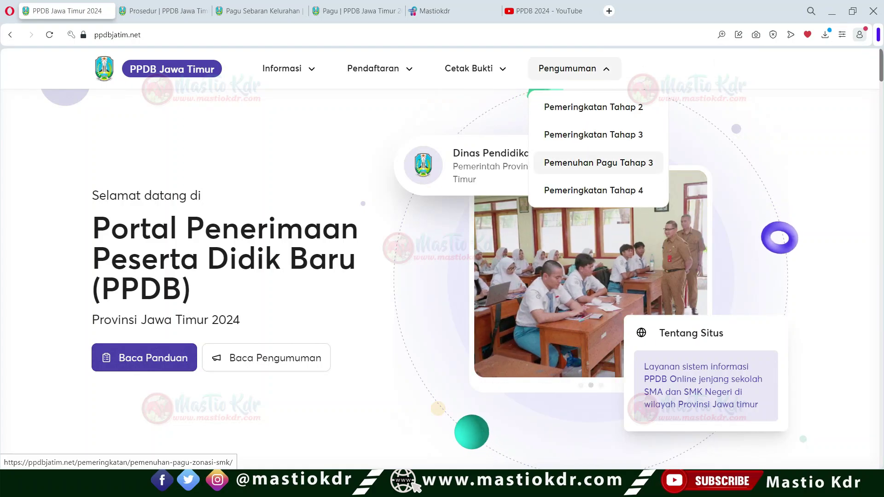
click(598, 163)
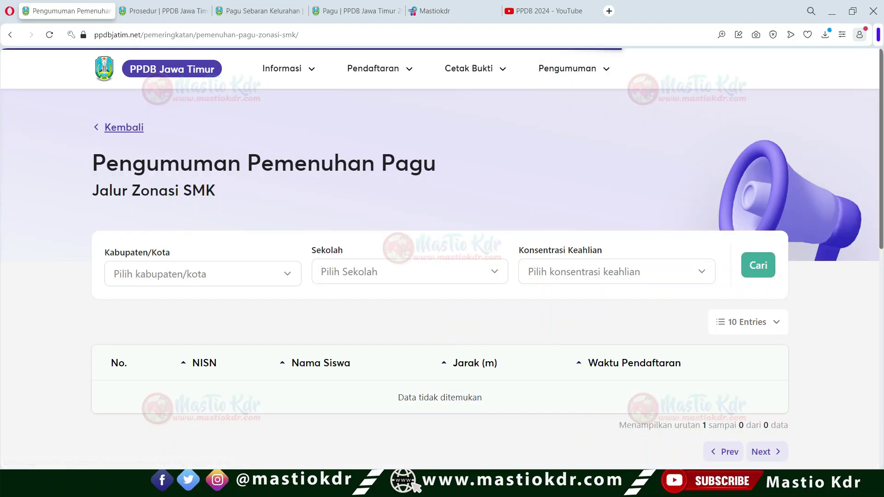
drag(92, 190, 192, 190)
click(100, 191)
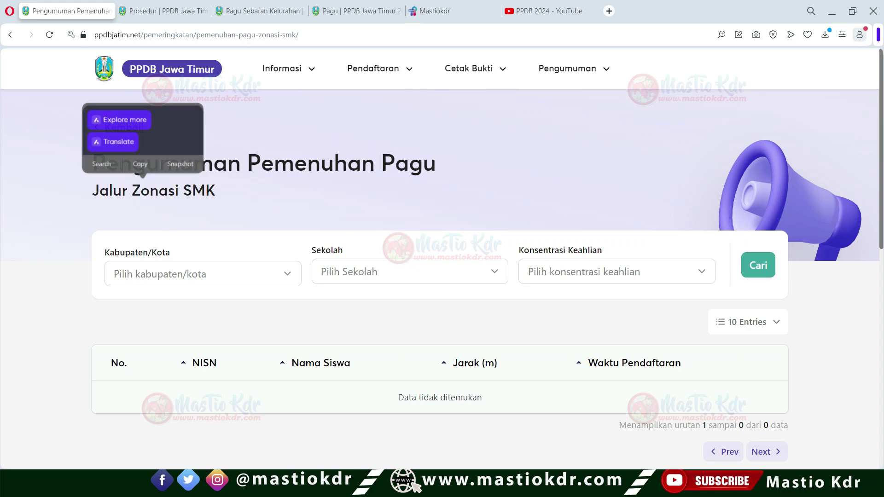
drag(100, 190, 215, 190)
click(279, 208)
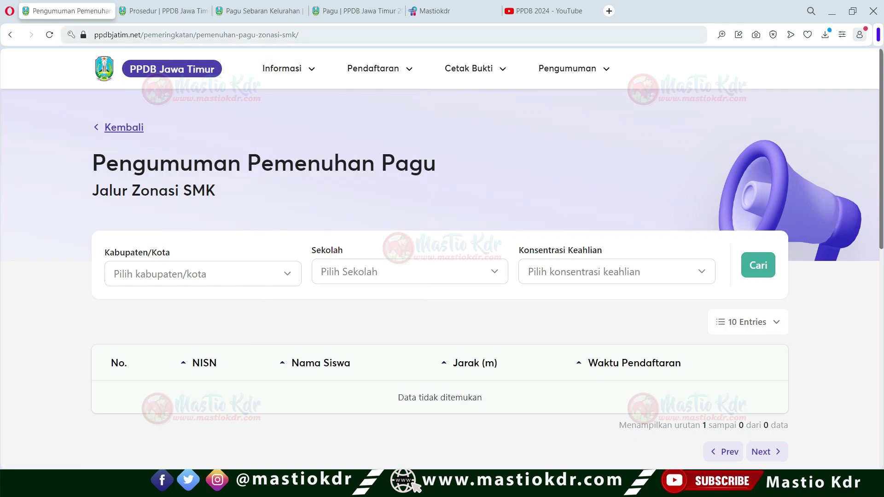
drag(122, 190, 215, 190)
click(215, 190)
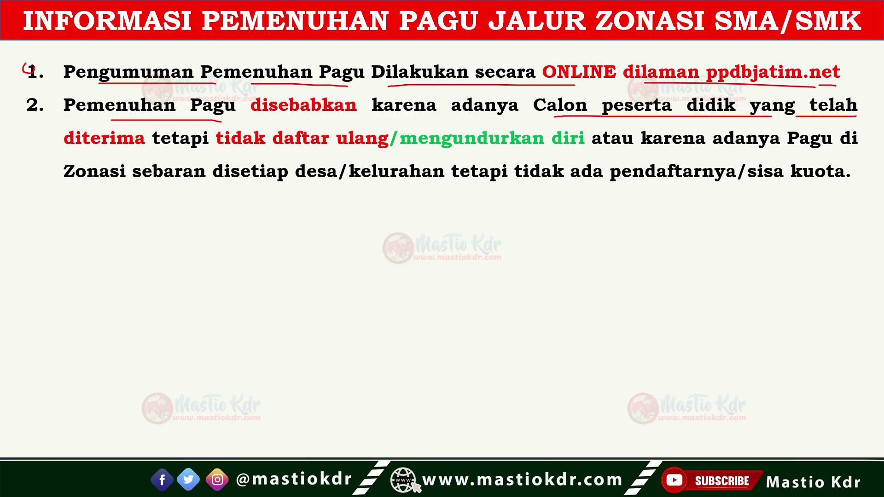
Switch to PDF-XChange Editor, open the "Selamat !" acceptance document, circle its message, underline "seleksi Tahap" and add a small curved arrow above it.
key(alt+Tab)
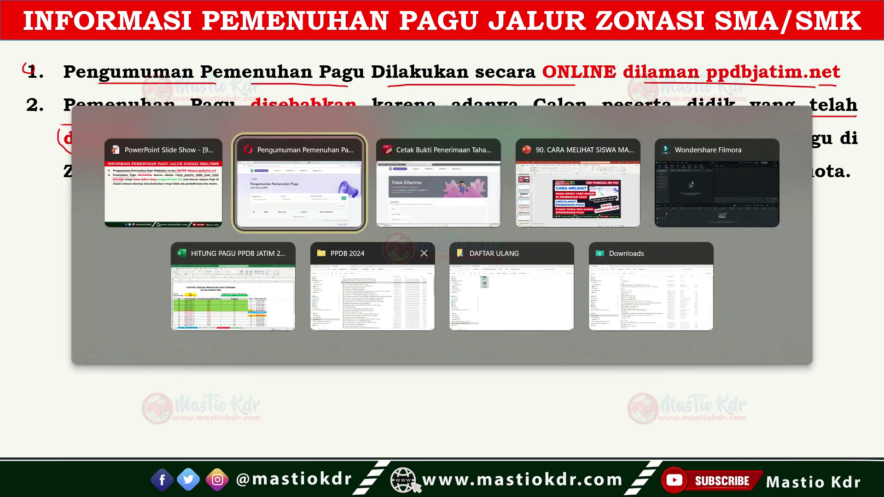
click(437, 183)
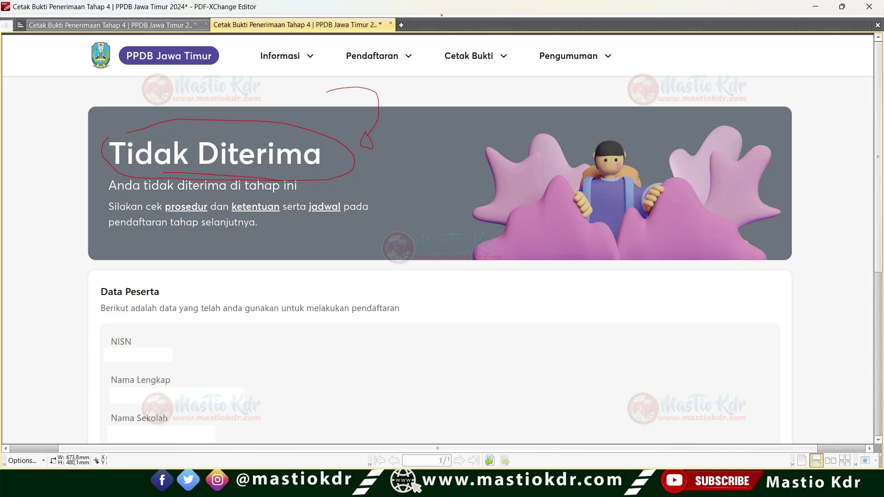
key(ctrl+Tab)
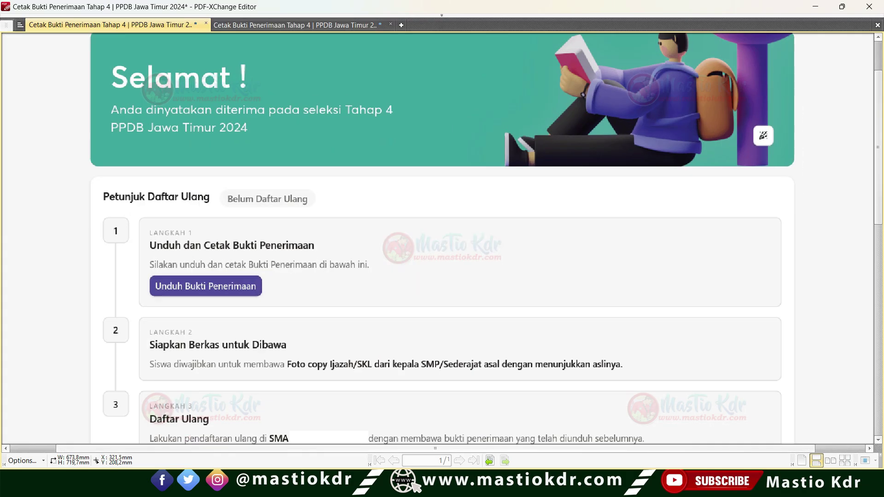
scroll(437, 230, up, 1)
mouse_move(108, 106)
mouse_down()
mouse_move(97, 186)
mouse_move(322, 98)
mouse_move(192, 87)
mouse_up()
drag(303, 174, 373, 172)
drag(362, 135, 379, 148)
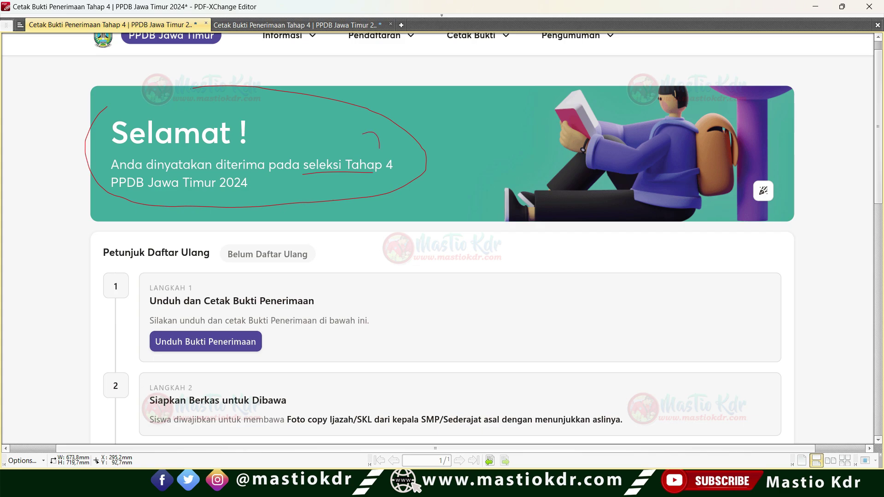
Circle the "Jalur Zonasi SMA" entry below the Daftar Ulang instructions in the acceptance document.
scroll(438, 230, down, 4)
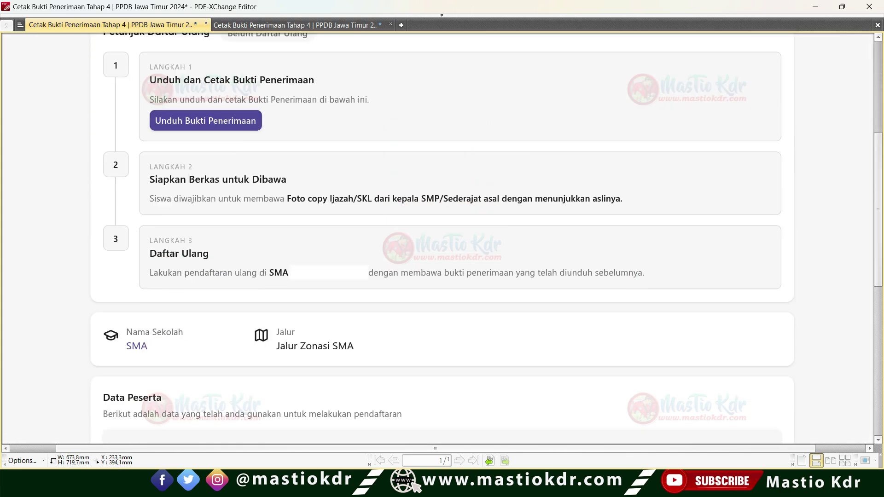
mouse_move(242, 353)
mouse_down()
mouse_move(342, 362)
mouse_move(230, 318)
mouse_move(240, 363)
mouse_up()
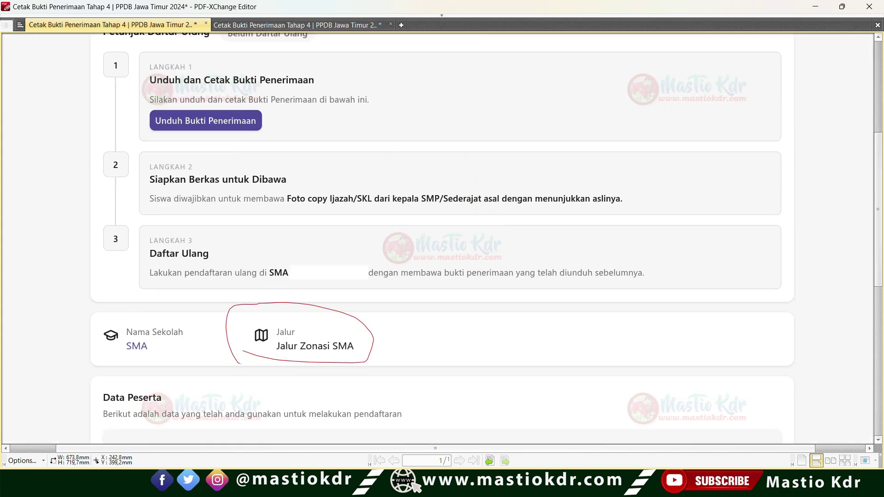
scroll(304, 368, up, 4)
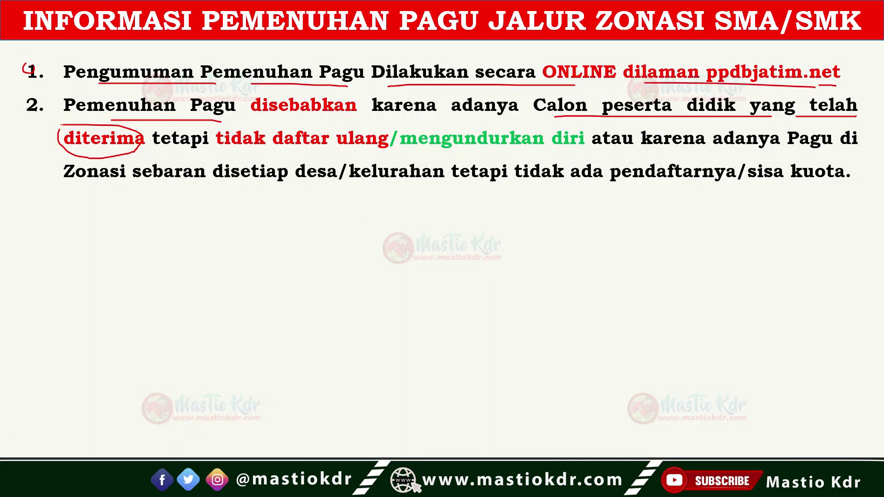
Return to the PowerPoint slide show, circle "tidak daftar ulang" in point 2 and underline "mengundurkan diri" and "karena adanya Pagu".
key(alt+Tab)
key(alt+Tab)
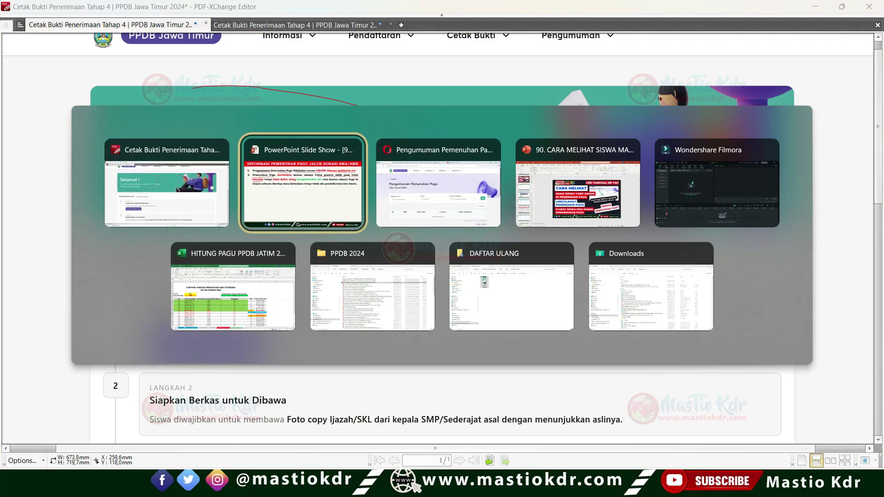
mouse_move(248, 153)
mouse_down()
mouse_move(357, 153)
mouse_move(374, 124)
mouse_move(202, 134)
mouse_move(243, 153)
mouse_up()
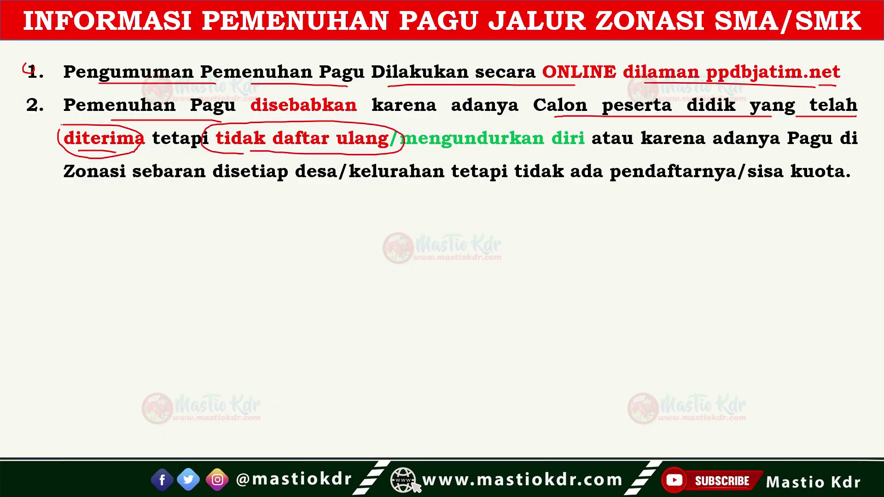
drag(434, 148, 616, 149)
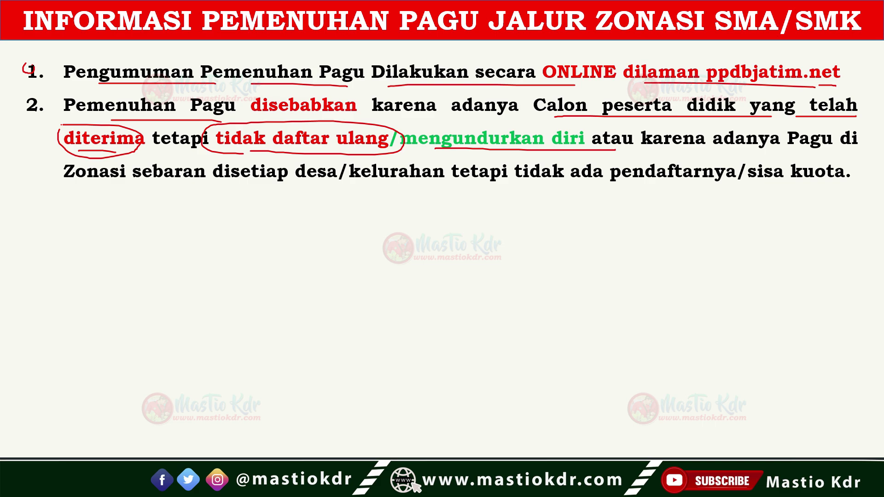
drag(655, 144, 830, 149)
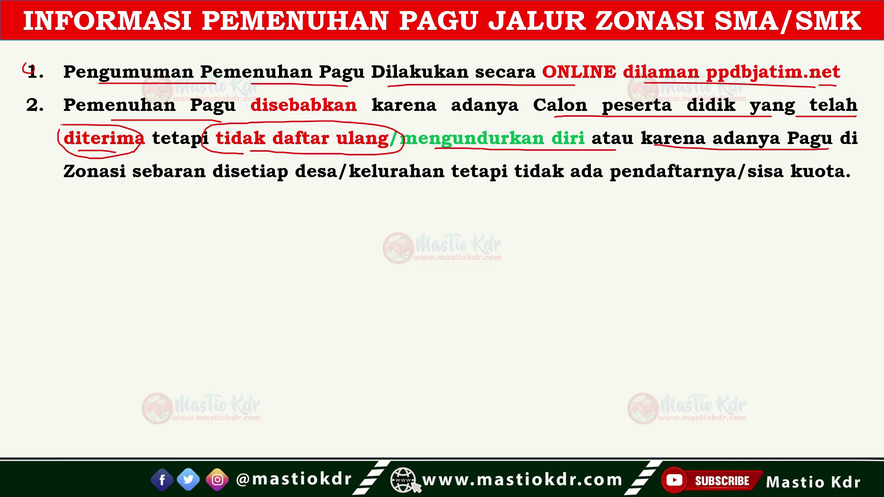
Underline the last line of point 2, from "Zonasi sebaran" through "kelurahan" and "tidak ada pendaftarnya" to "sisa kuota".
drag(57, 186, 174, 187)
drag(225, 181, 332, 184)
drag(353, 186, 750, 193)
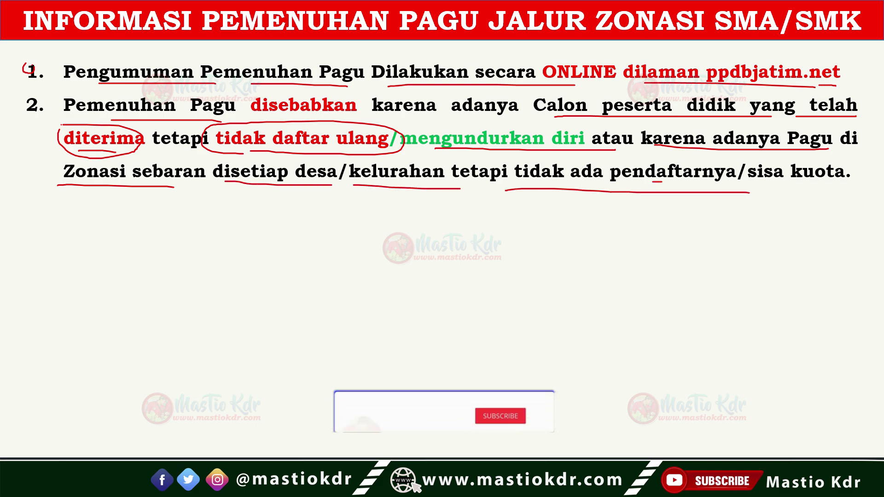
drag(653, 183, 853, 187)
Switch to Opera and show the Data Pagu Sebaran Kelurahan page and table, highlighting its title and revealing the Informasi options.
key(alt+Tab)
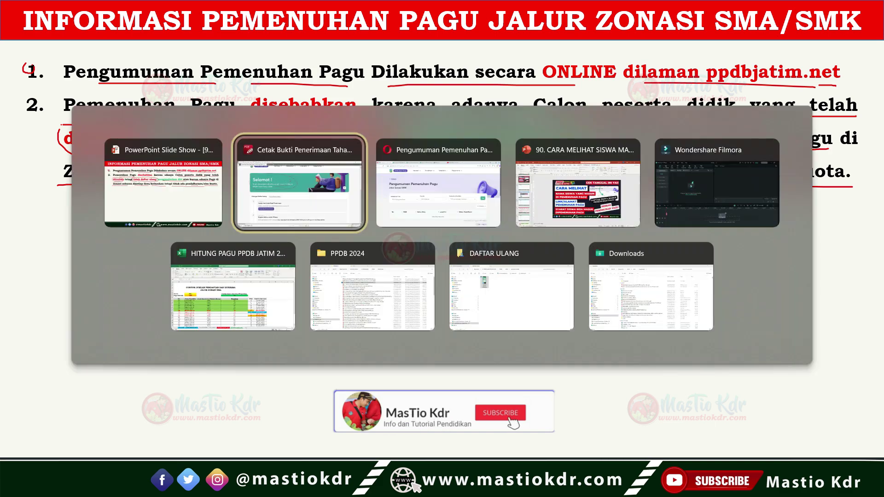
key(alt)
key(Escape)
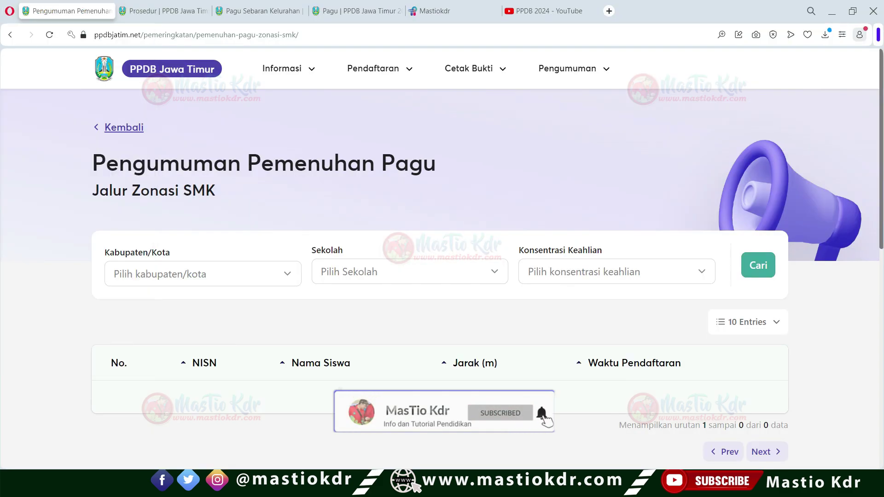
click(260, 10)
drag(92, 132, 416, 132)
click(417, 132)
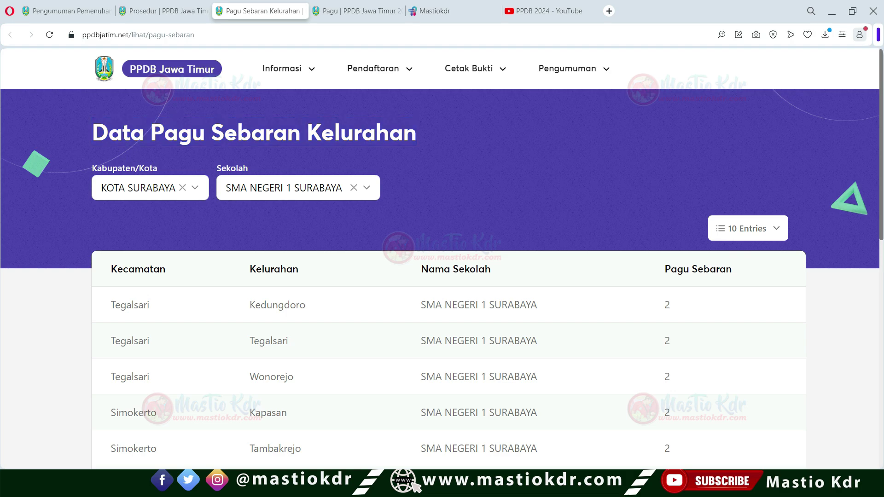
mouse_move(288, 68)
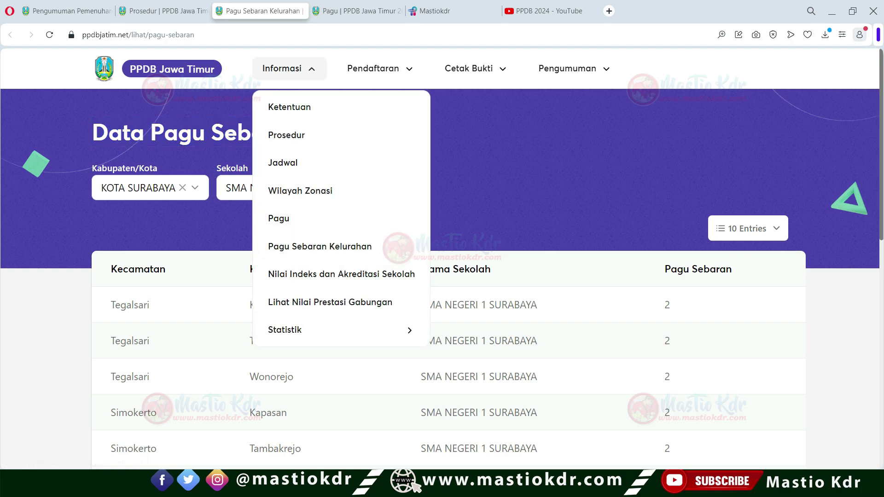
scroll(442, 276, down, 3)
scroll(442, 277, up, 1)
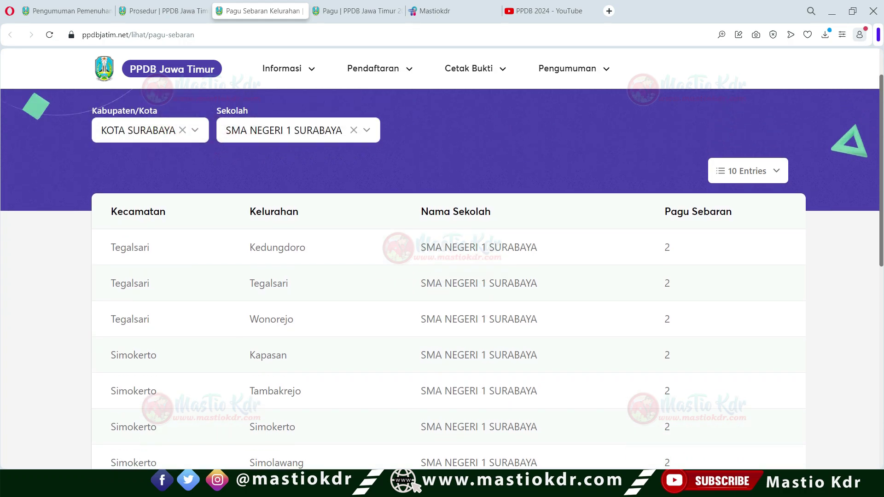
Highlight the Kedungdoro kelurahan, its school name and its Pagu Sebaran value, then the row from Kedungdoro through its quota.
drag(249, 248, 300, 247)
click(300, 247)
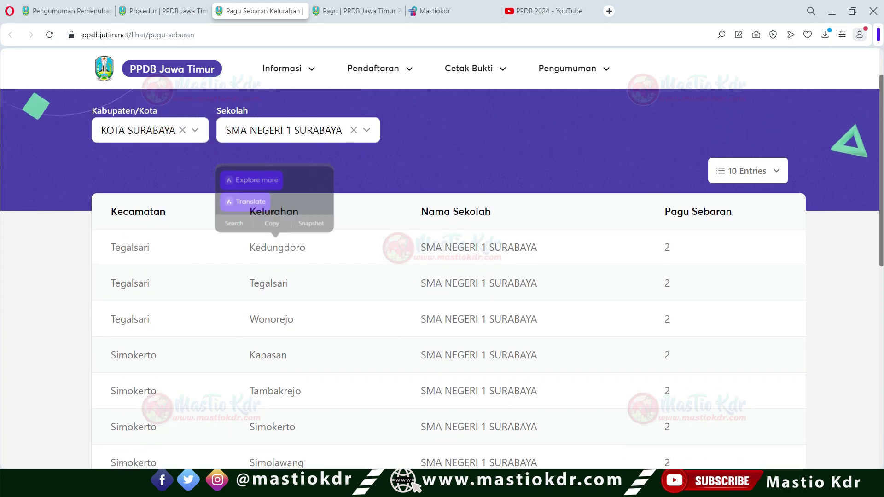
drag(665, 248, 670, 247)
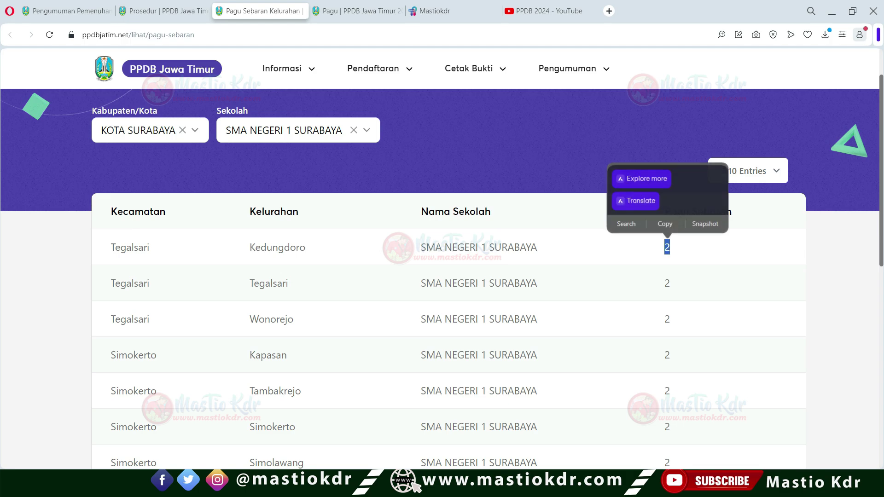
drag(249, 247, 537, 247)
click(537, 248)
drag(664, 247, 670, 248)
click(670, 247)
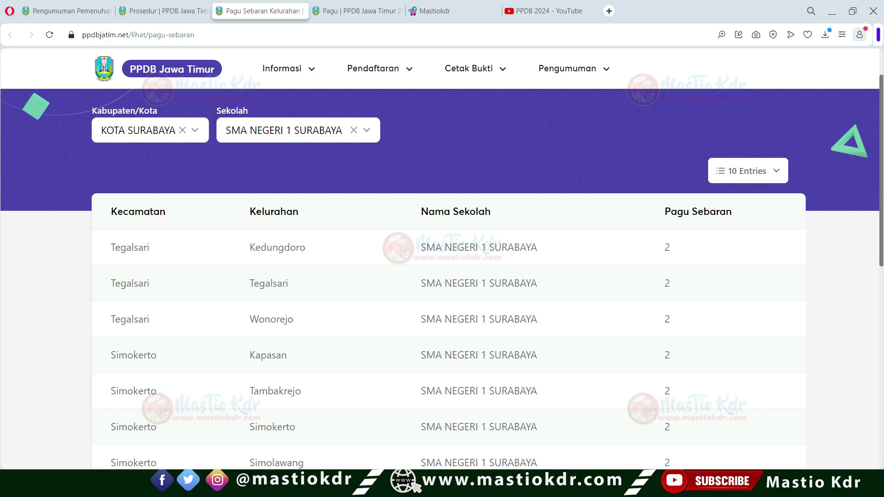
drag(250, 247, 672, 249)
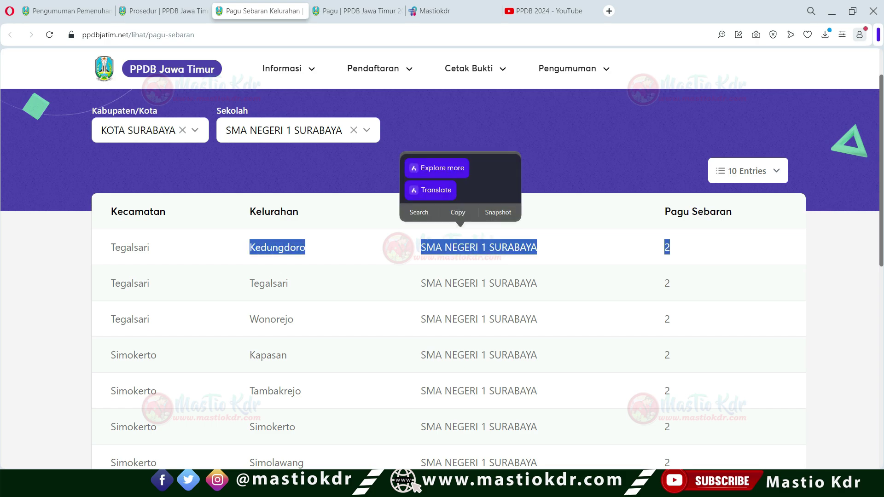
key(Escape)
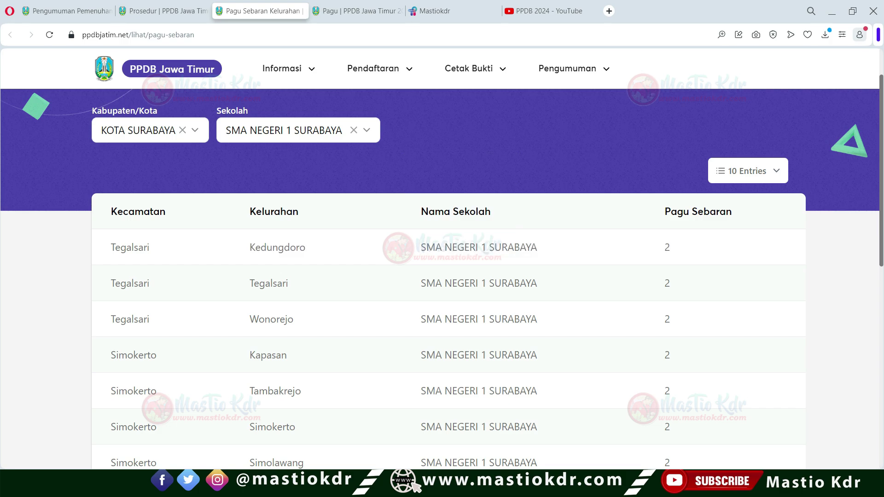
Point out the Kedungdoro row once more, selecting its kelurahan, school and Pagu Sebaran cells individually.
drag(250, 247, 478, 247)
double_click(667, 247)
double_click(277, 247)
click(277, 247)
drag(421, 248, 469, 248)
click(470, 247)
double_click(667, 248)
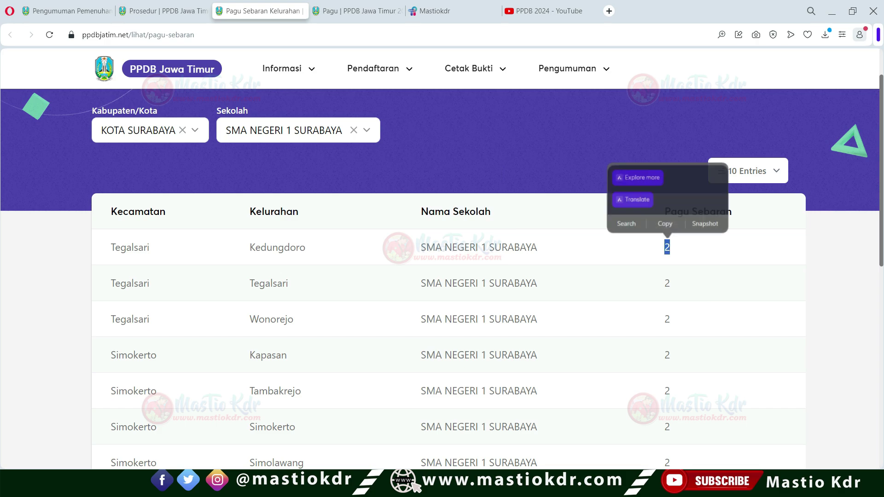
click(667, 247)
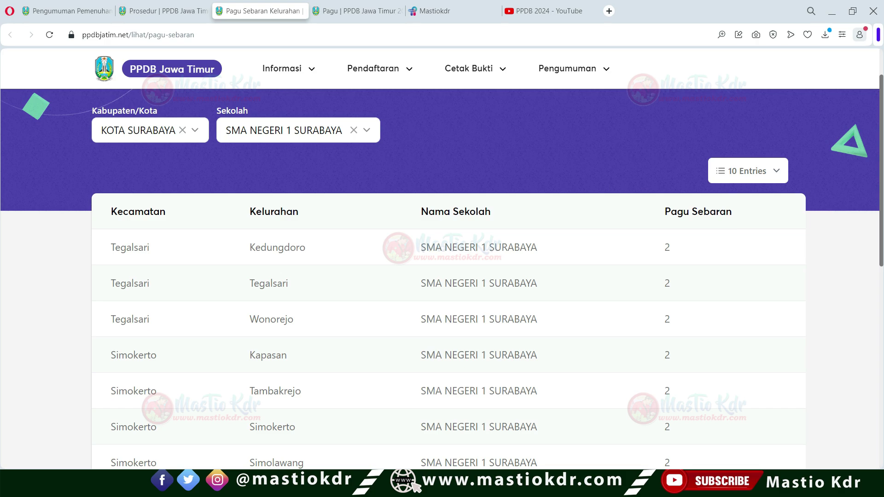
double_click(667, 248)
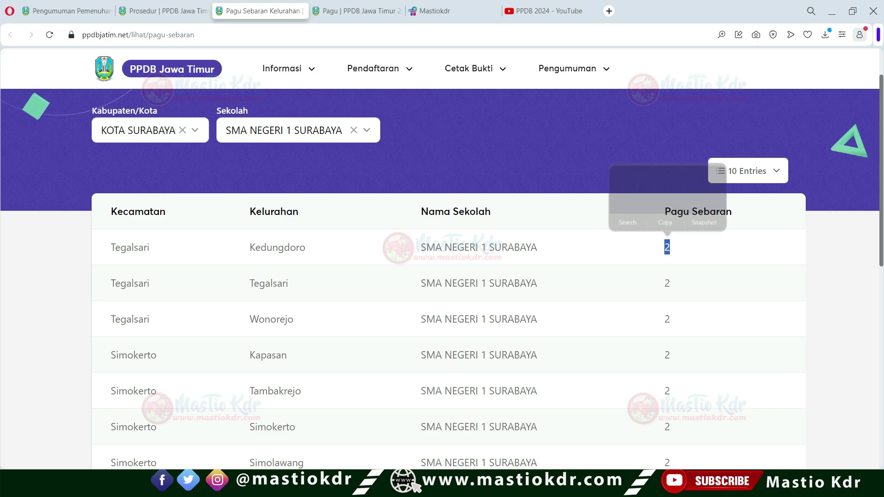
click(667, 247)
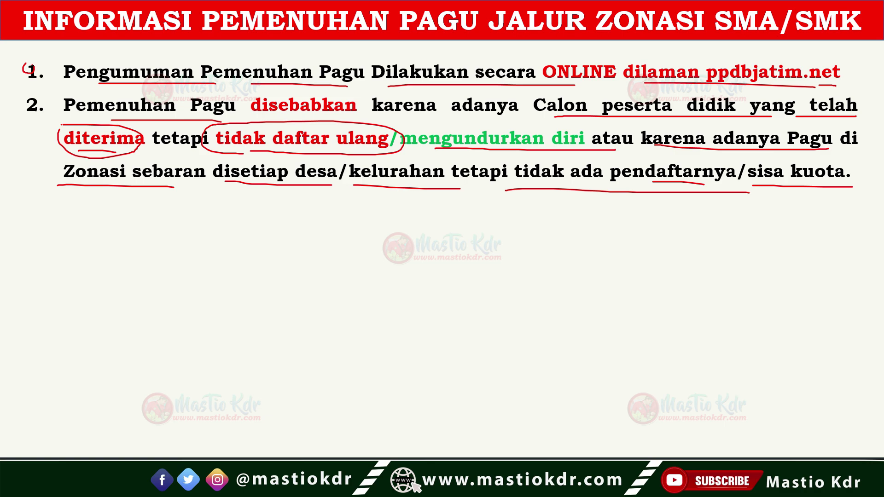
Return to the PowerPoint slide, underline "ada" and "pendaftarnya" in point 2, and write a 2 and two circled 1s below "sisa kuota".
drag(592, 182, 602, 181)
drag(669, 182, 721, 183)
mouse_move(784, 196)
mouse_down()
mouse_move(779, 212)
mouse_move(790, 215)
mouse_up()
mouse_move(825, 194)
mouse_down()
mouse_move(826, 214)
mouse_move(818, 193)
mouse_move(830, 188)
mouse_up()
mouse_move(832, 234)
mouse_down()
mouse_move(833, 262)
mouse_move(845, 231)
mouse_up()
Reveal point 3, mark its number, circle "HANYA berlaku" and underline its first line from "Pemenuhan Pagu" to "yang sudah".
key(Right)
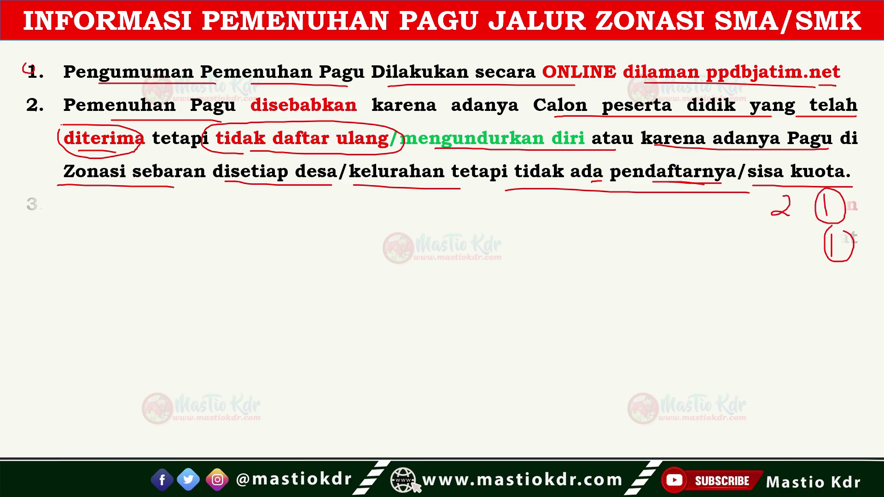
mouse_move(5, 189)
mouse_down()
mouse_move(40, 203)
mouse_move(1, 172)
mouse_up()
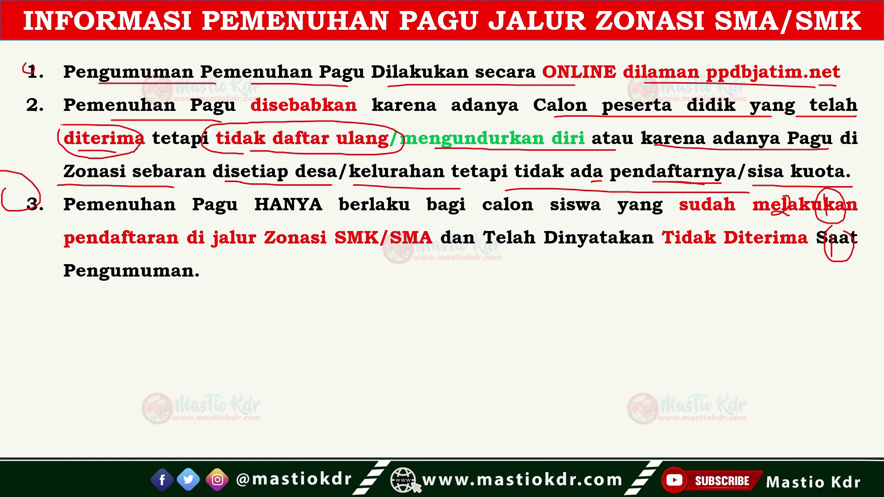
drag(139, 216, 264, 218)
drag(272, 216, 350, 217)
drag(382, 211, 428, 213)
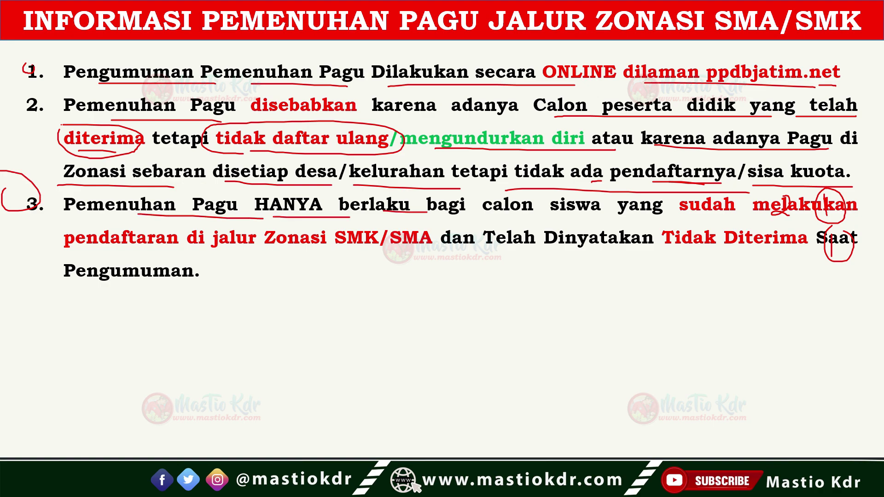
mouse_move(254, 193)
mouse_down()
mouse_move(319, 228)
mouse_move(368, 186)
mouse_move(259, 187)
mouse_up()
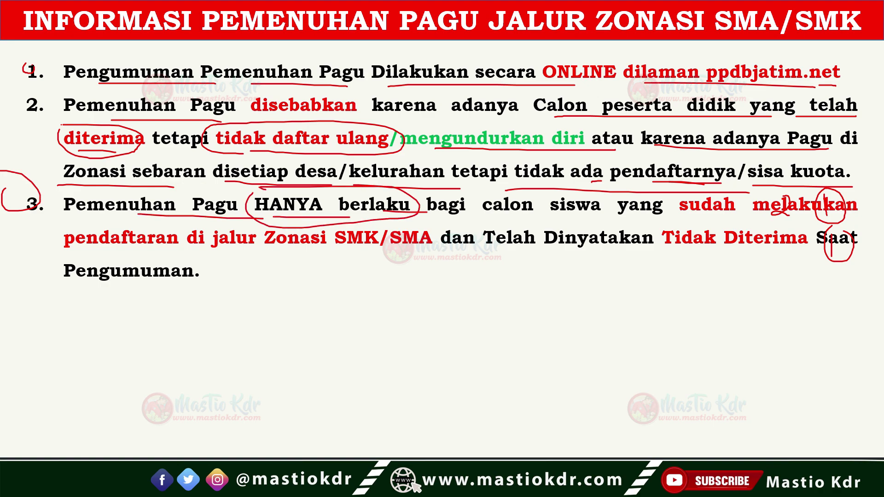
drag(443, 216, 579, 217)
drag(649, 216, 723, 218)
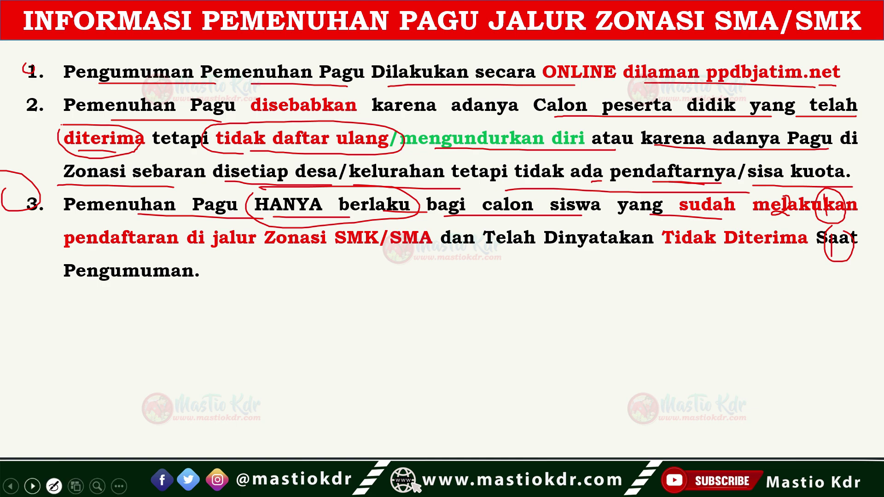
click(76, 486)
click(46, 445)
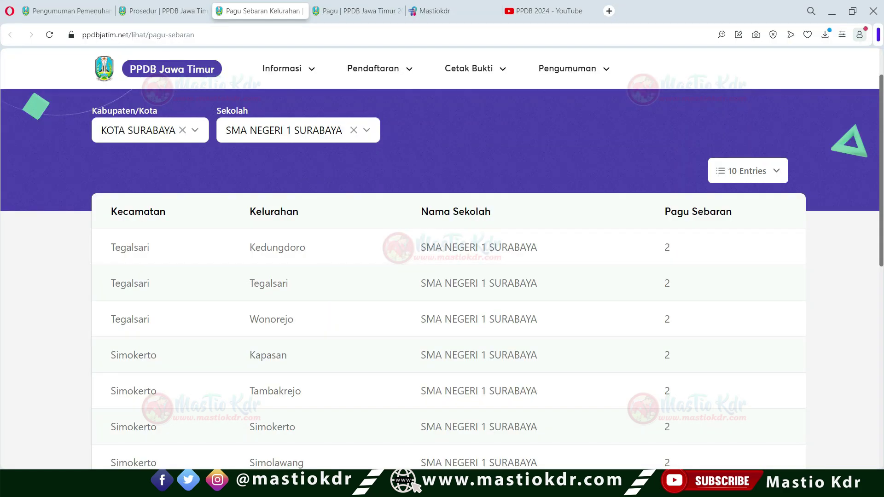
Switch to PDF-XChange Editor and bring up the "Tidak Diterima" result document to show its message and Data Peserta section.
key(alt+Tab)
key(alt+Tab)
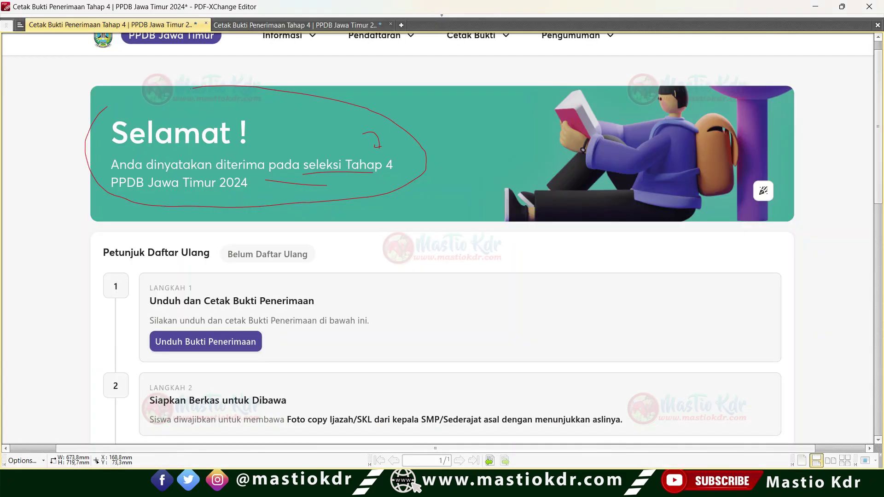
key(ctrl+Tab)
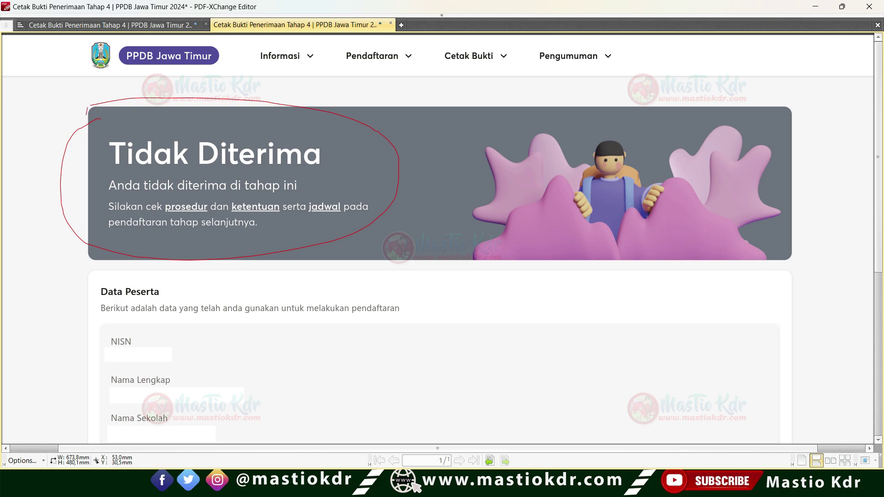
scroll(442, 237, down, 1)
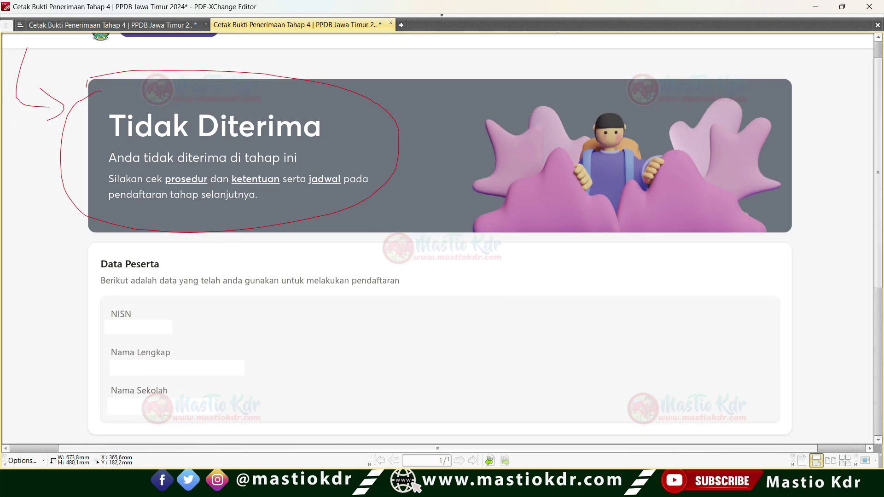
Handwrite "pilihan" followed by 1, 2 and 3 stacked vertically near the Data Peserta heading, and draw a box around the three numbers.
mouse_move(516, 259)
mouse_down()
mouse_move(503, 263)
mouse_move(512, 254)
mouse_move(566, 268)
mouse_up()
scroll(569, 293, up, 2)
scroll(493, 249, down, 2)
mouse_move(587, 230)
mouse_down()
mouse_move(584, 278)
mouse_move(626, 251)
mouse_move(692, 273)
mouse_up()
mouse_move(690, 307)
mouse_down()
mouse_move(692, 320)
mouse_move(712, 324)
mouse_up()
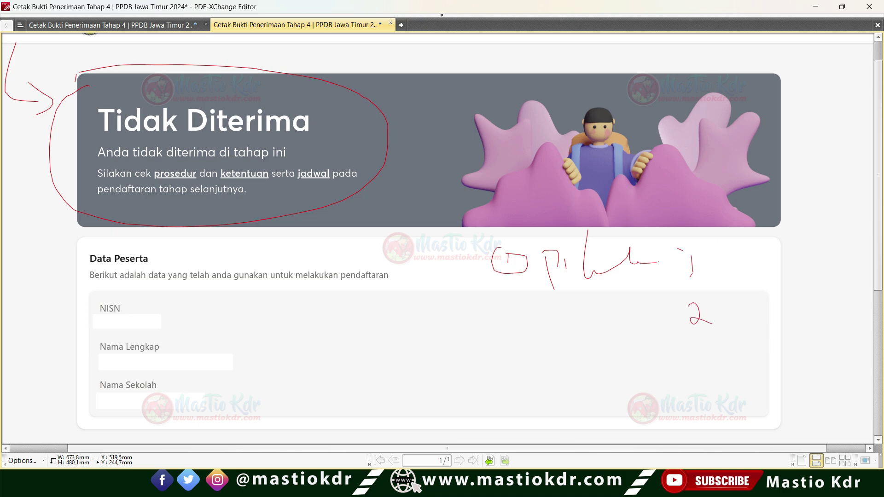
mouse_move(691, 354)
mouse_down()
mouse_move(720, 368)
mouse_move(704, 380)
mouse_up()
mouse_move(670, 240)
mouse_down()
mouse_move(706, 391)
mouse_move(734, 229)
mouse_move(677, 231)
mouse_up()
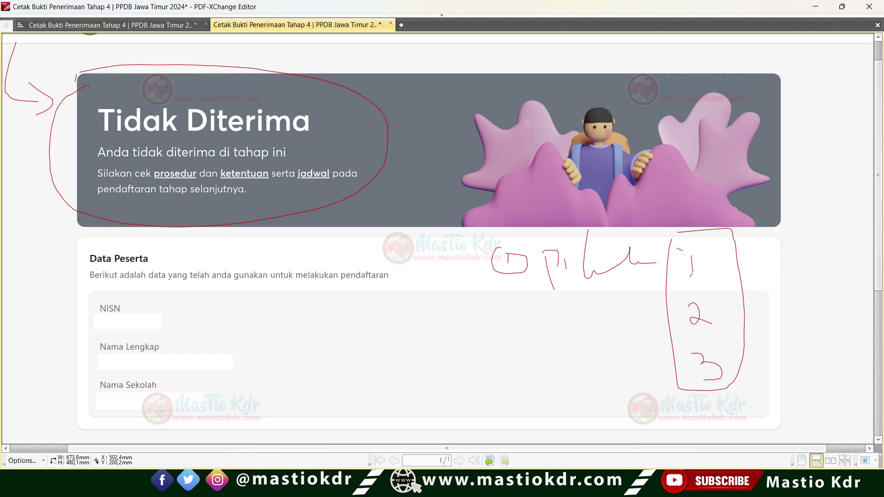
Circle the numbers 1 and 2, draw an arrow to the 1, a tick beside the 2 and an arrow to the 3.
mouse_move(680, 248)
mouse_down()
mouse_move(677, 274)
mouse_move(714, 260)
mouse_move(686, 243)
mouse_up()
mouse_move(772, 212)
mouse_down()
mouse_move(740, 278)
mouse_move(736, 262)
mouse_up()
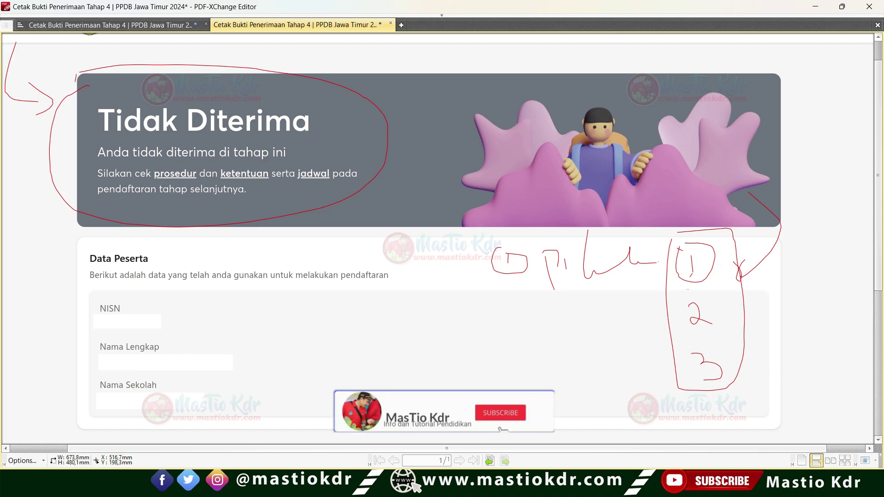
drag(719, 299, 697, 290)
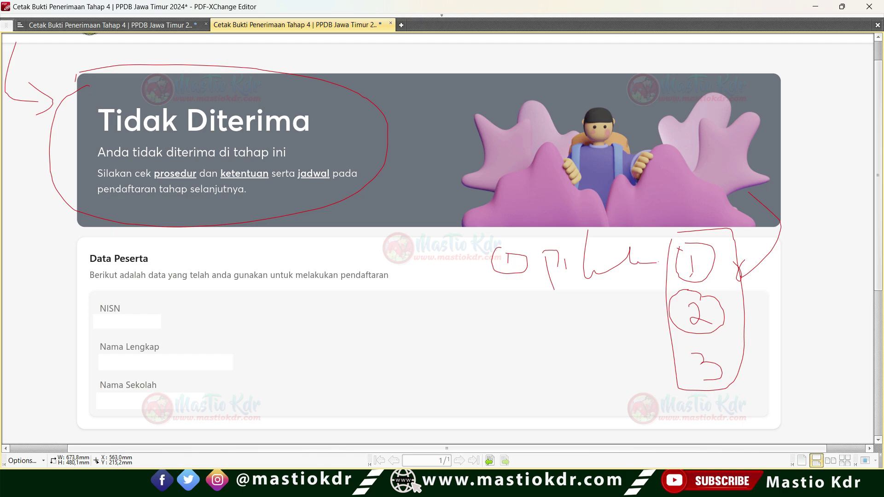
drag(748, 309, 822, 284)
mouse_move(626, 316)
mouse_down()
mouse_move(618, 356)
mouse_move(666, 359)
mouse_move(680, 389)
mouse_up()
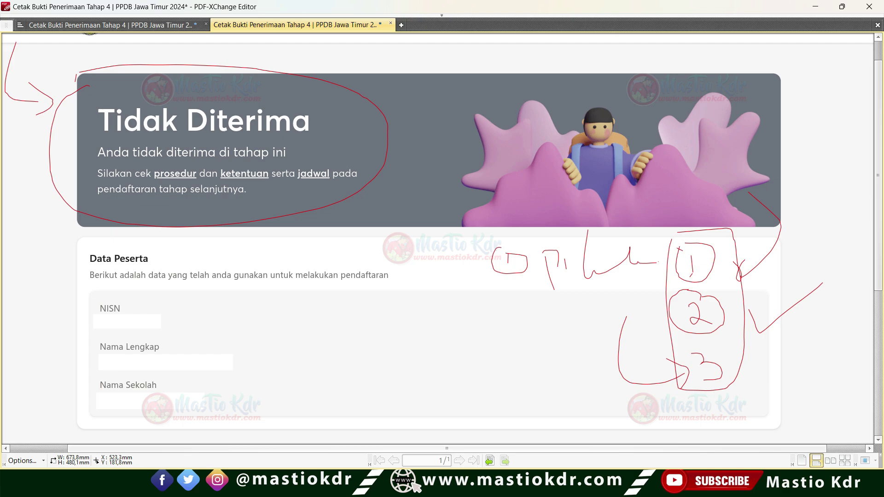
Switch to the Opera browser's Prosedur page and show the whole "Simulasi Perangkingan Jalur Zonasi" diagram.
key(alt+Tab)
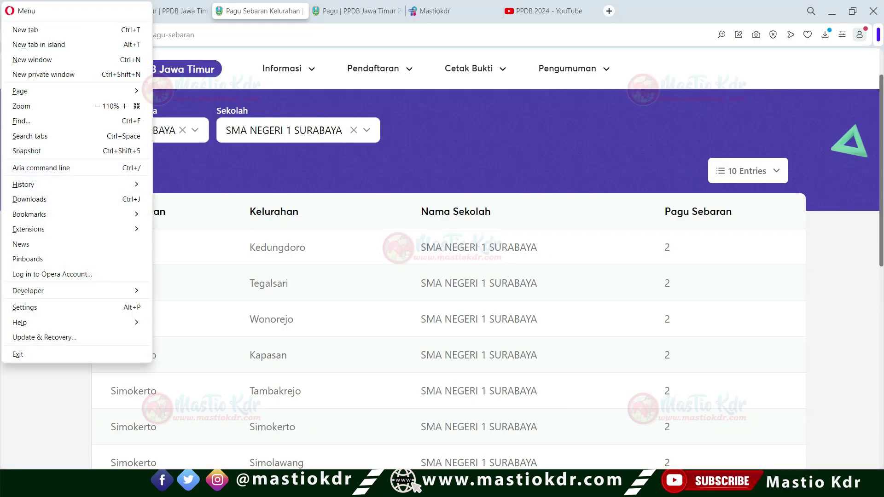
key(Escape)
click(164, 10)
scroll(442, 276, down, 2)
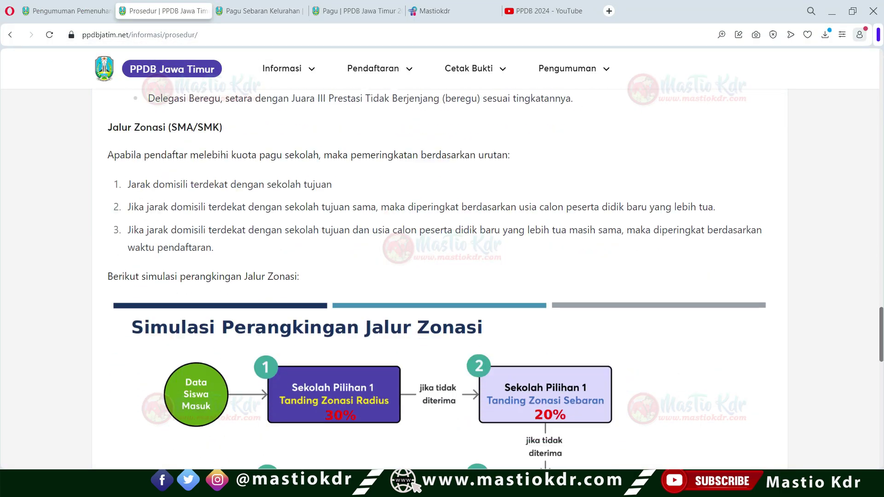
scroll(442, 276, up, 1)
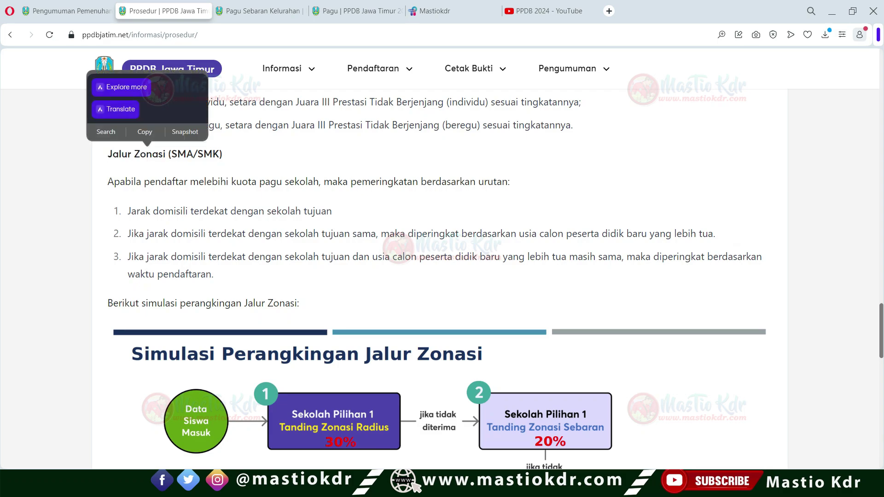
scroll(442, 276, down, 5)
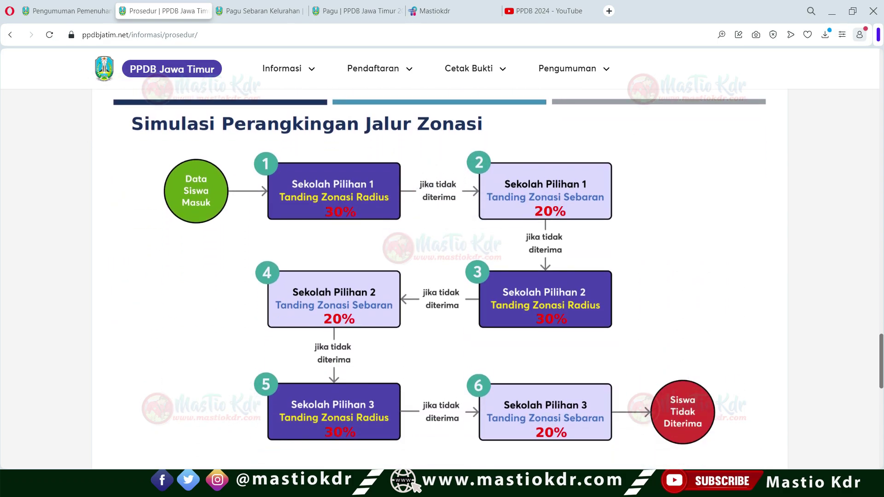
Return to PDF-XChange Editor, draw an arrow beneath "pilihan" toward the boxed numbers and put a cross beside each of 1, 2 and 3.
key(alt+Tab)
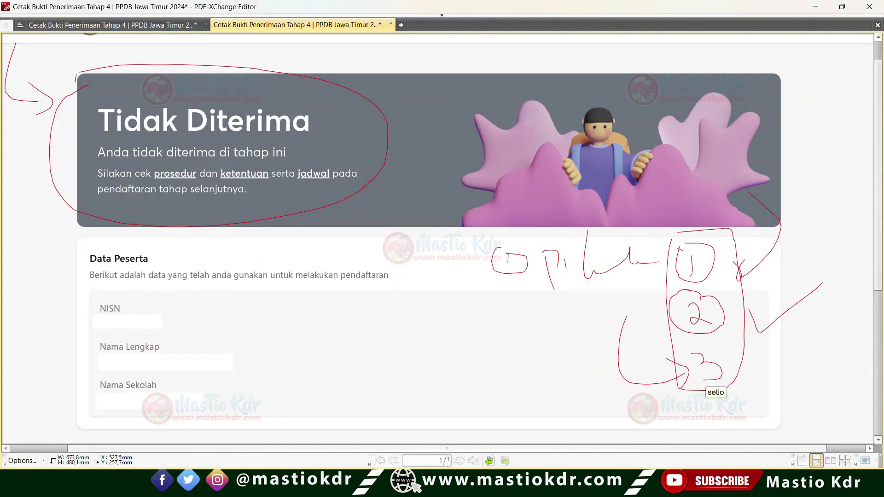
drag(493, 293, 650, 323)
drag(627, 302, 638, 319)
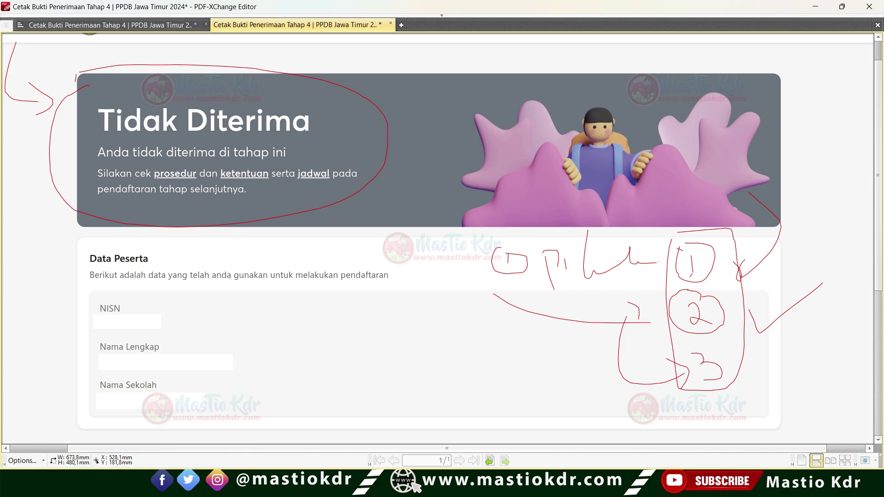
drag(703, 262, 729, 256)
mouse_move(707, 304)
mouse_down()
mouse_move(730, 318)
mouse_move(722, 312)
mouse_up()
mouse_move(719, 350)
mouse_down()
mouse_move(733, 359)
mouse_move(722, 377)
mouse_up()
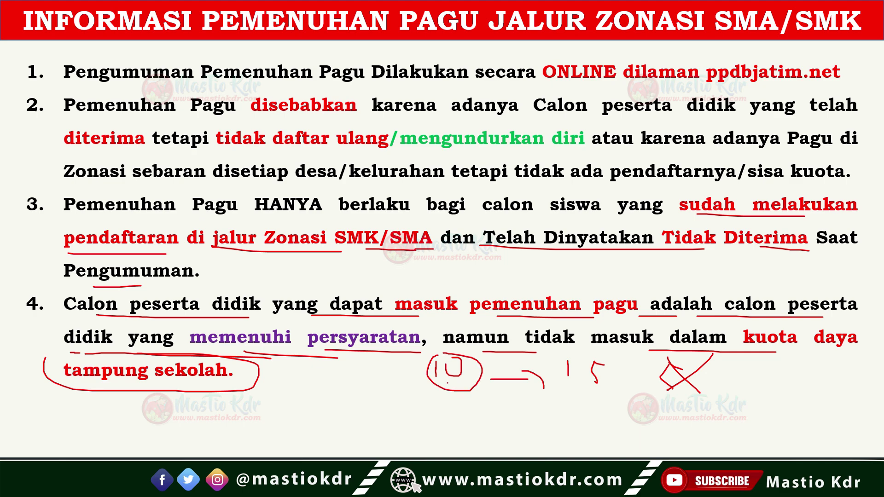
Go back to the Prosedur page in Opera and highlight the sentence "Apabila pendaftar melebihi kuota pagu sekolah" under Jalur Zonasi (SMA/SMK).
key(alt+Tab)
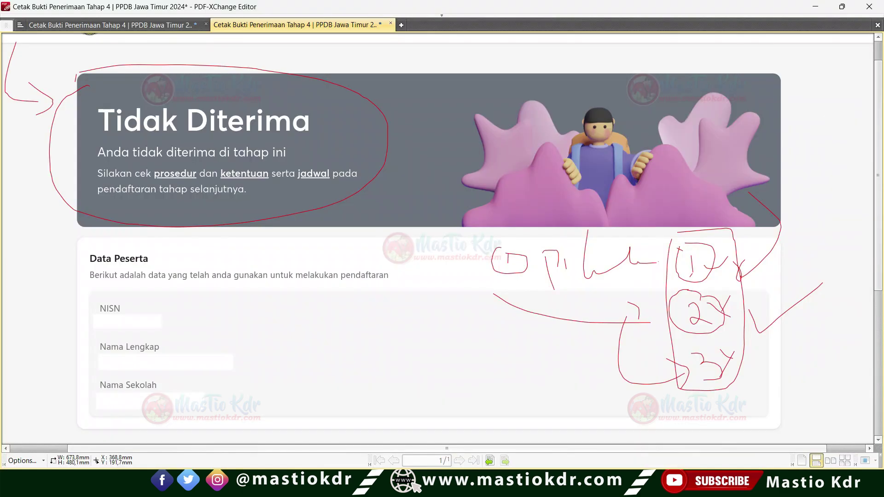
key(alt+Tab)
click(438, 183)
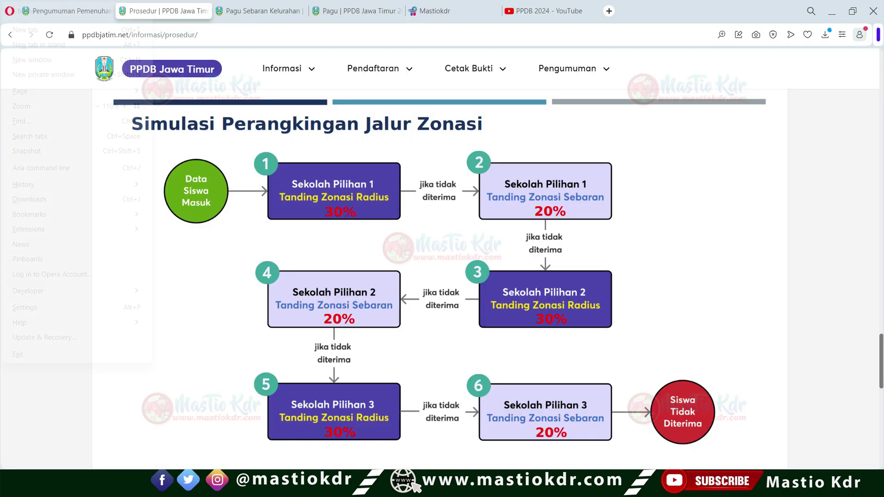
scroll(440, 279, up, 5)
drag(108, 181, 271, 182)
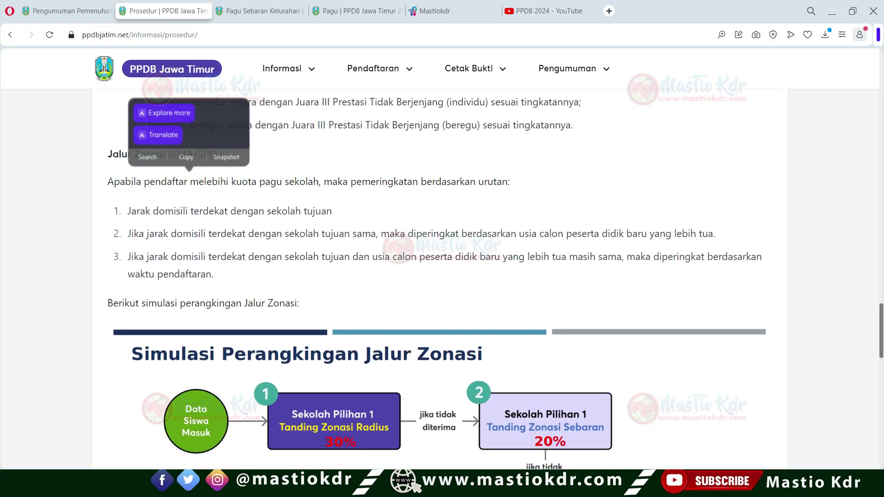
click(271, 181)
drag(108, 181, 380, 181)
click(379, 181)
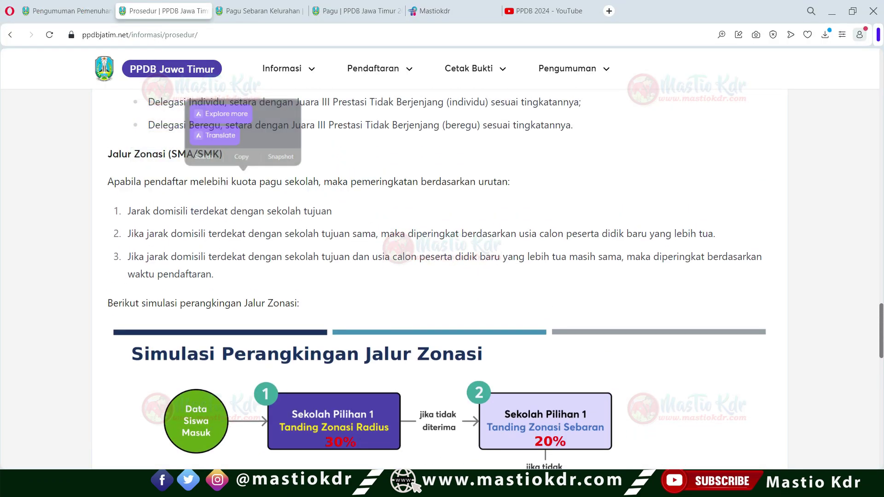
drag(119, 181, 375, 182)
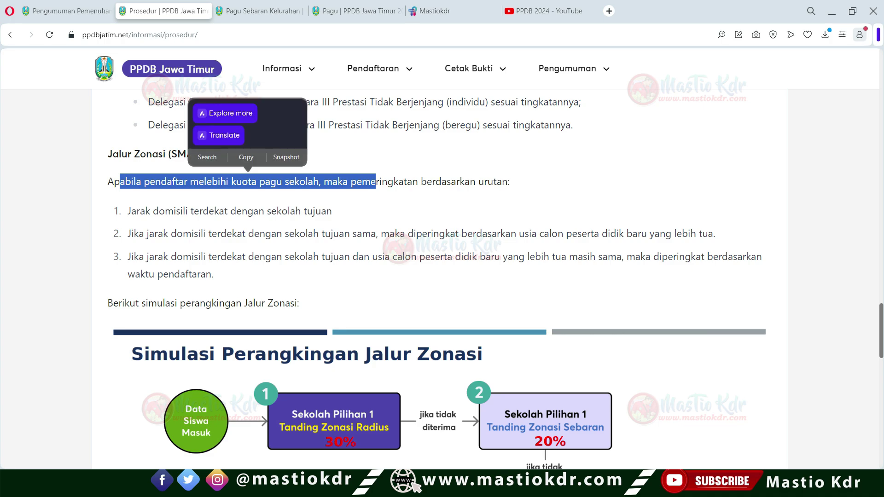
click(376, 182)
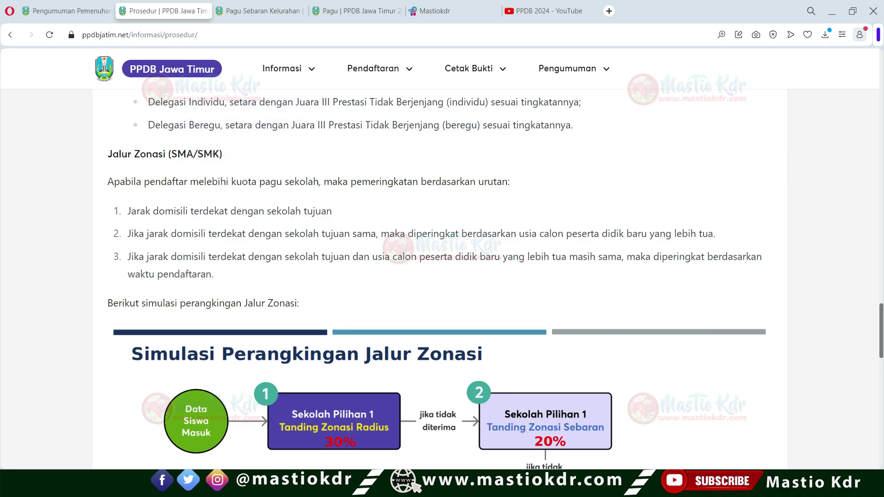
Highlight the first ranking criterion, "Jarak domisili terdekat dengan sekolah tujuan", in the Jalur Zonasi list.
scroll(440, 276, down, 1)
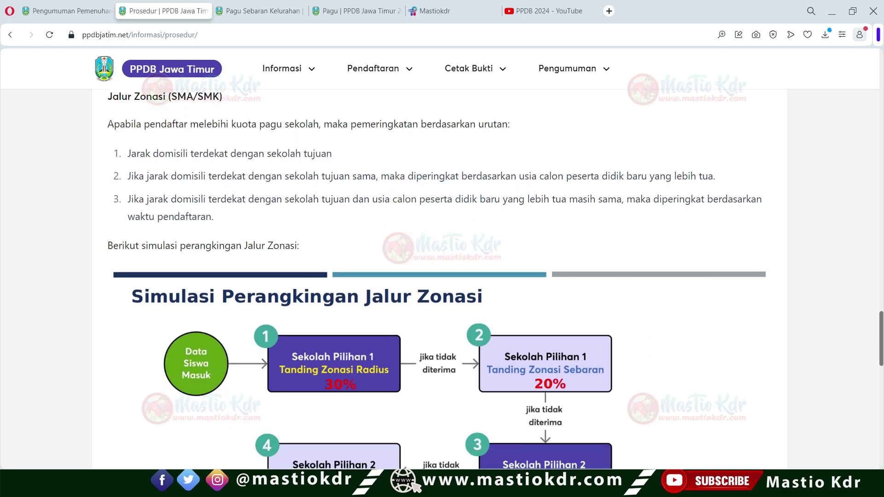
drag(128, 153, 321, 153)
click(321, 153)
drag(128, 153, 281, 154)
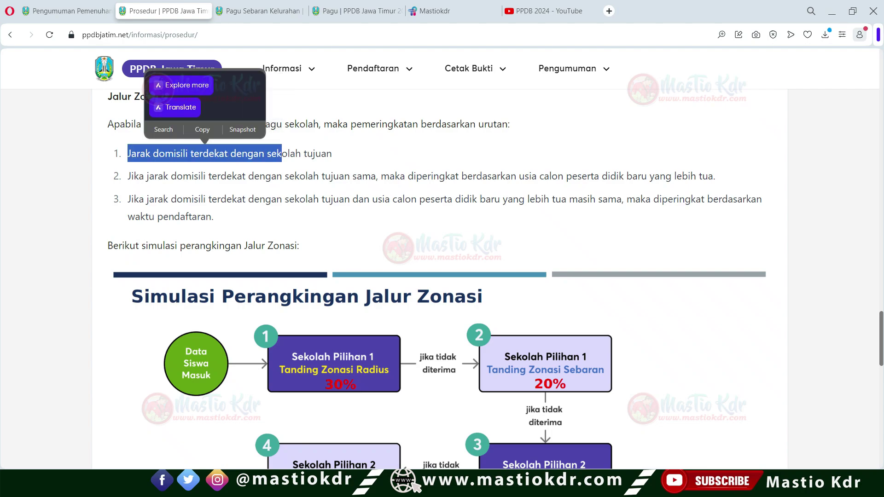
Highlight "usia" in the second ranking criterion and "waktu pendaftaran" in the third.
double_click(527, 176)
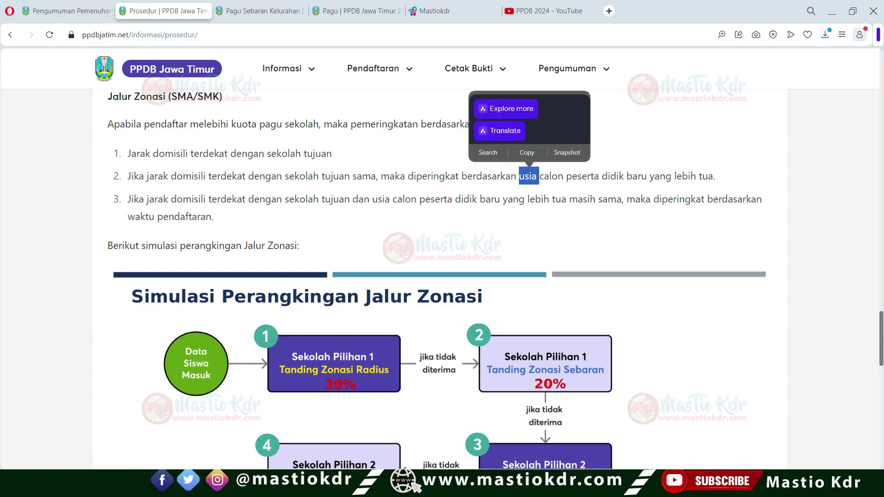
click(528, 176)
double_click(528, 176)
click(528, 176)
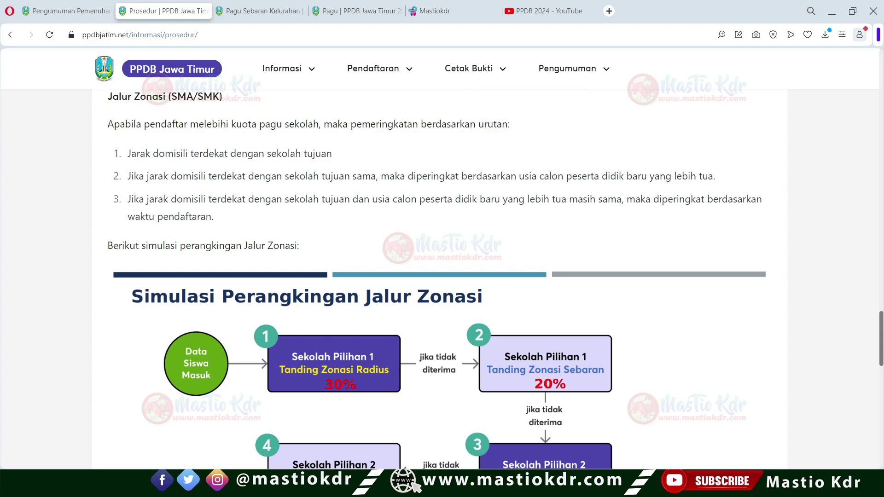
drag(127, 217, 214, 216)
click(213, 217)
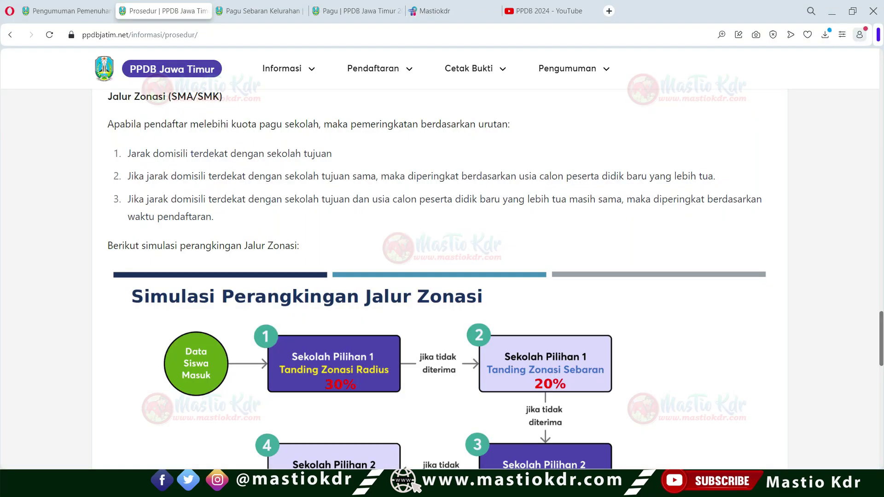
Return to the PowerPoint slide, emphasize the circled 10 again, underline the handwritten 15 and draw an arrow to the 10.
key(alt+Tab)
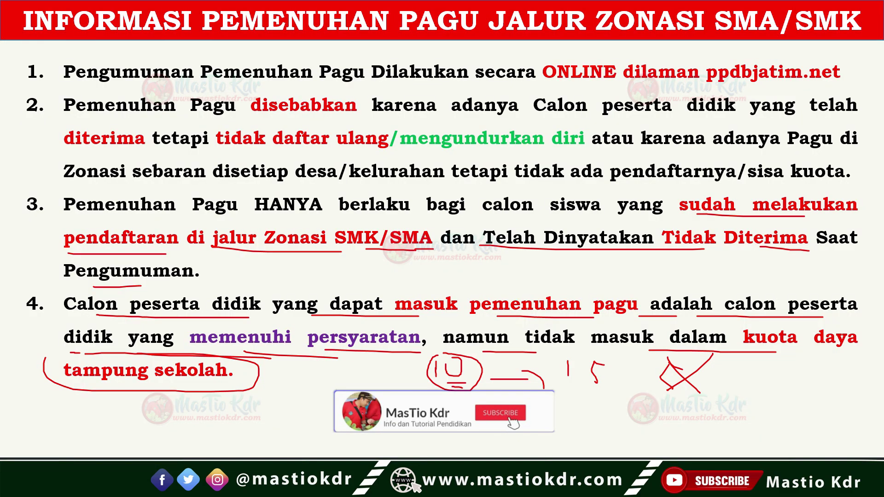
mouse_move(436, 360)
mouse_down()
mouse_move(452, 384)
mouse_move(449, 356)
mouse_up()
drag(563, 381, 597, 383)
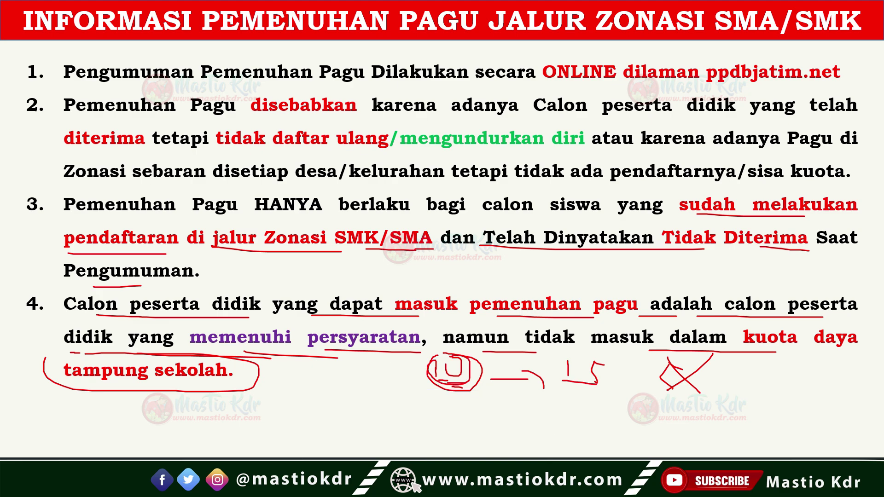
drag(392, 361, 424, 369)
Switch to the Prosedur page in Opera and highlight "domisili", "usia" and "waktu pendaftaran" in the three ranking criteria.
key(alt+Tab)
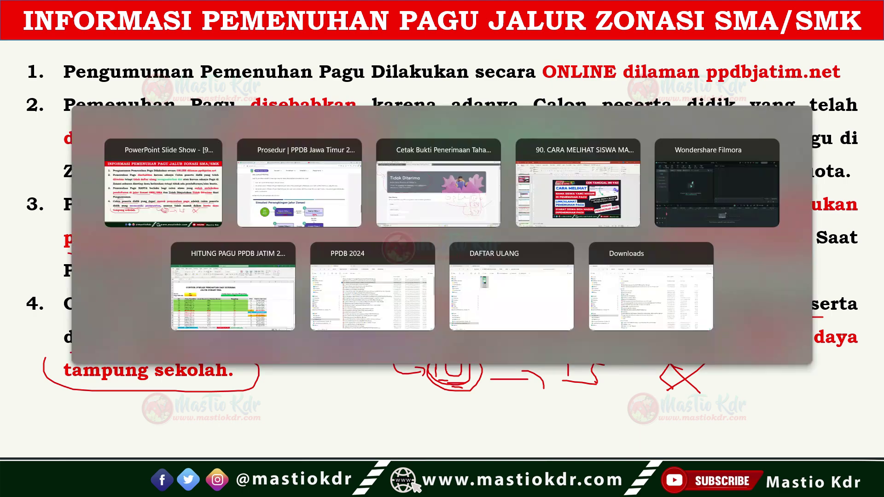
double_click(171, 154)
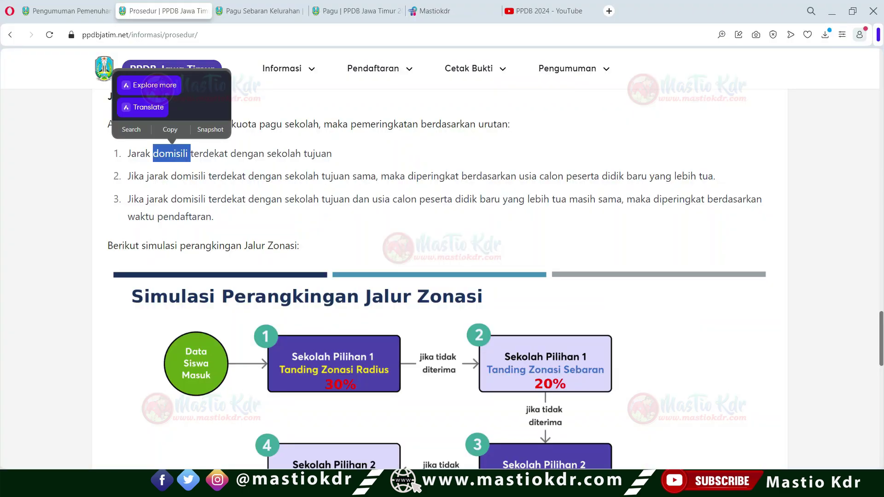
double_click(529, 175)
click(528, 176)
drag(140, 216, 213, 216)
Return to the PowerPoint slide, reveal point 5 about Daftar Ulang and mark the 09.00 start time.
key(alt+Tab)
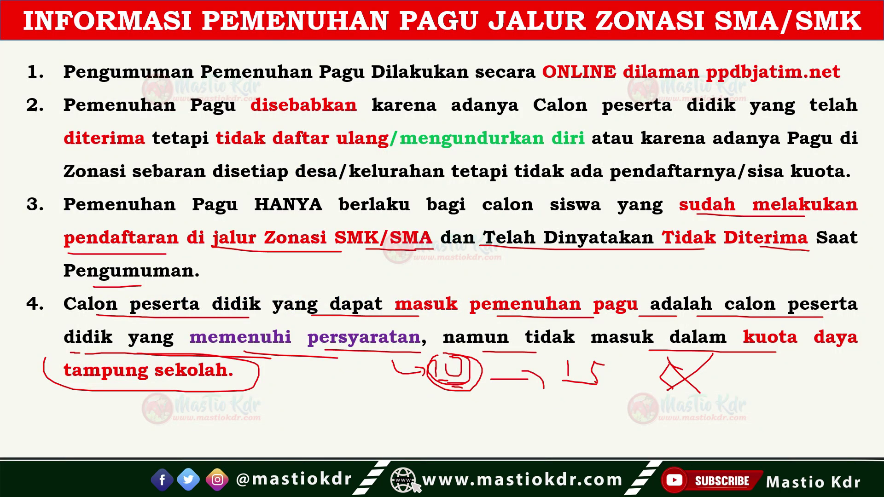
key(Right)
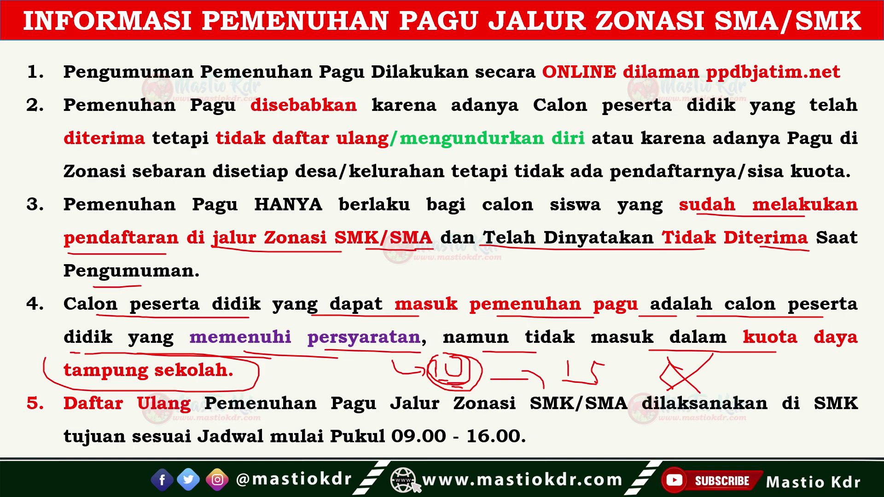
drag(402, 445, 417, 446)
Switch to Opera and open the Jadwal page from the PPDB Jawa Timur site's Informasi section in a new tab.
key(alt+Tab)
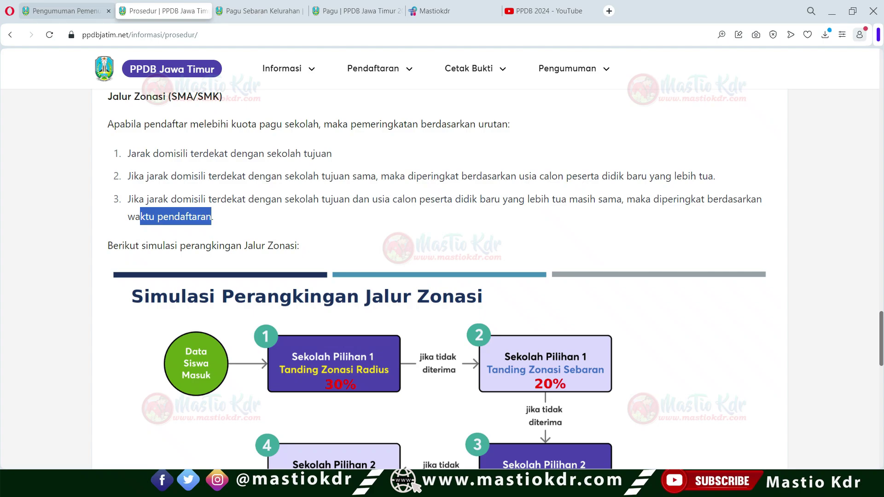
click(281, 68)
right_click(348, 166)
click(368, 174)
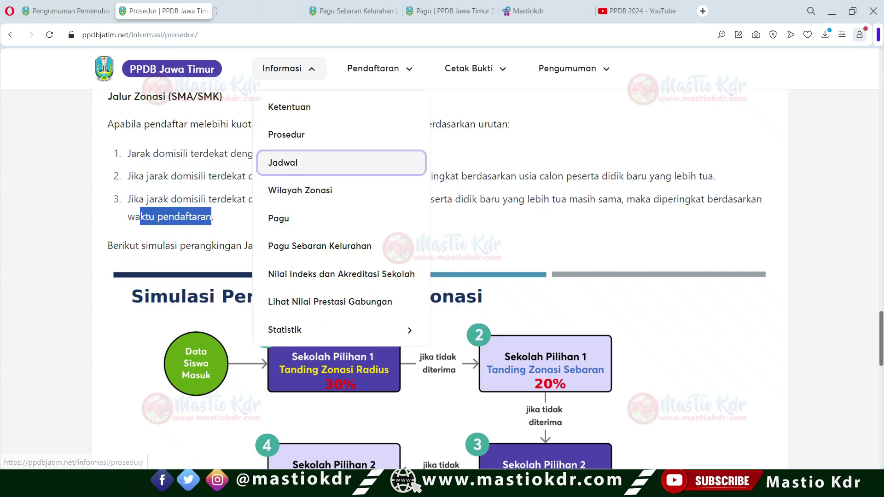
click(260, 11)
Highlight the Jalur Zonasi SMK heading in the schedule and the date of its Daftar Ulang Pemenuhan Pagu row.
scroll(440, 277, down, 20)
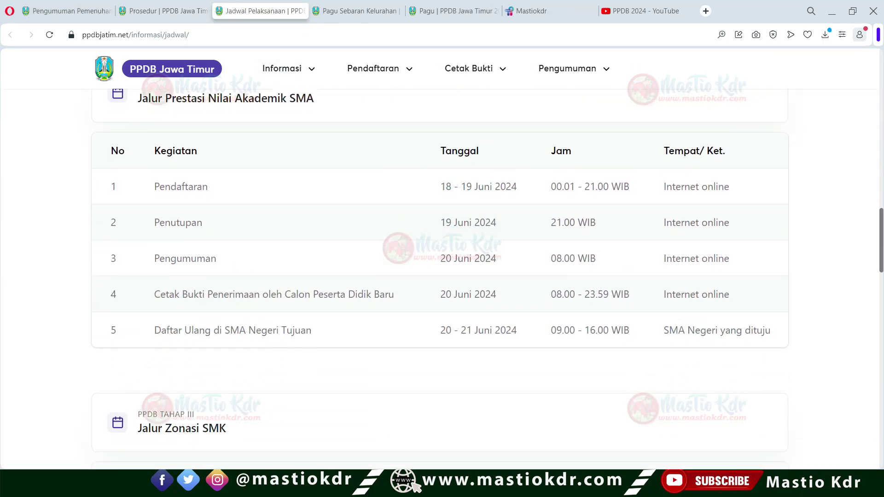
scroll(439, 277, down, 10)
scroll(439, 276, up, 3)
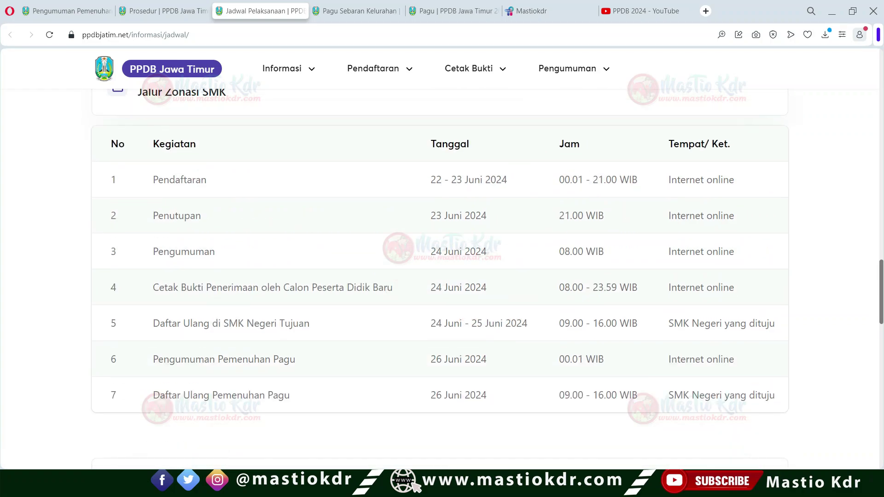
scroll(440, 276, up, 2)
drag(148, 207, 227, 207)
scroll(439, 276, down, 4)
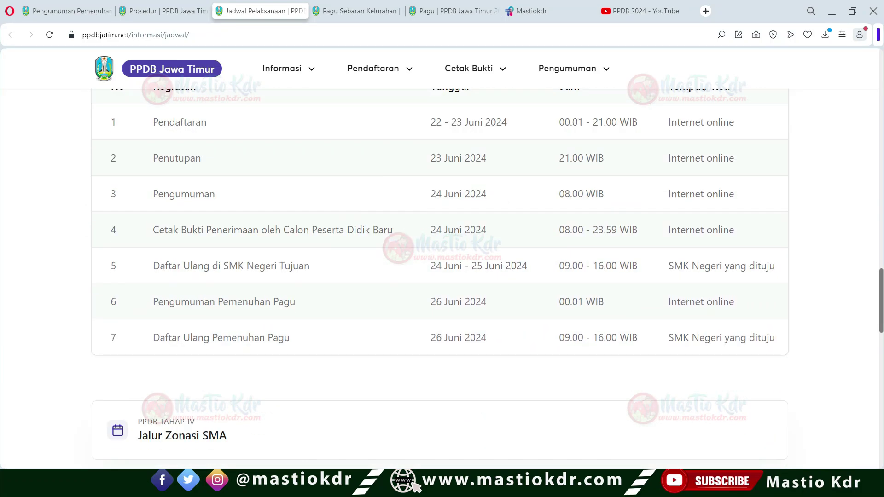
drag(432, 338, 482, 337)
scroll(482, 337, down, 5)
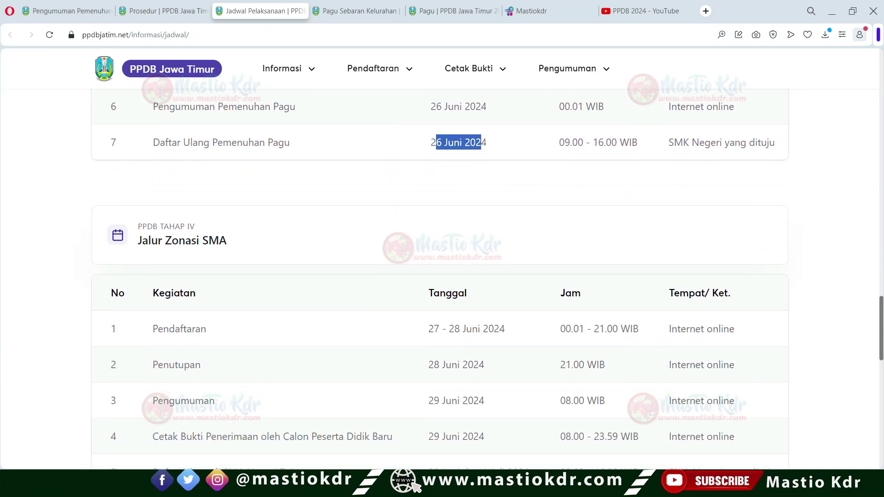
Highlight the Jalur Zonasi SMA heading in the schedule and its Daftar Ulang Pemenuhan Pagu row with date, time and place.
drag(138, 133, 199, 148)
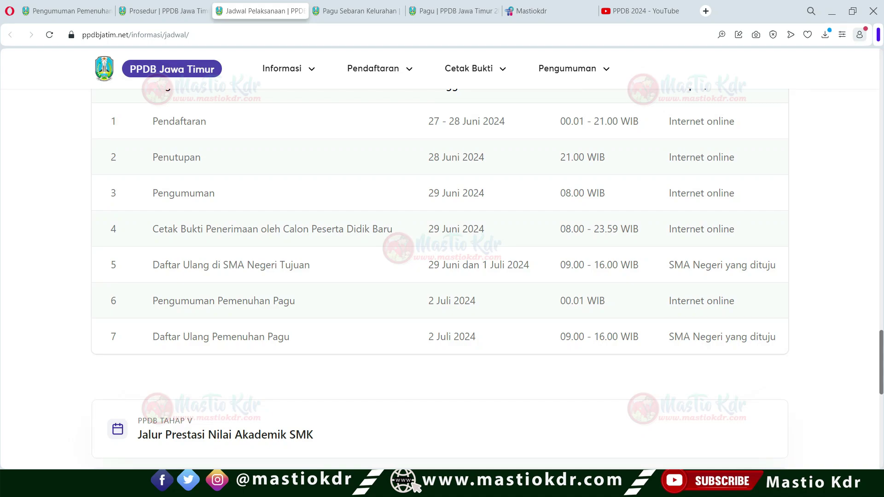
drag(152, 301, 249, 336)
drag(425, 336, 692, 337)
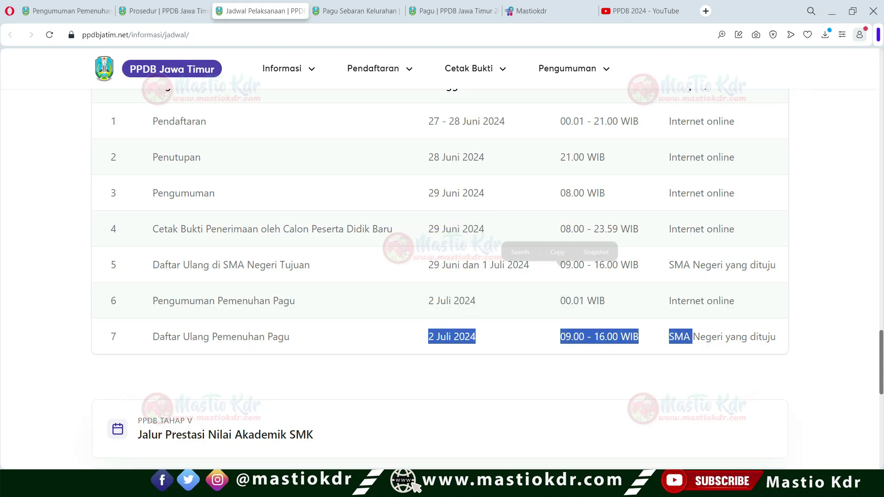
drag(152, 336, 700, 337)
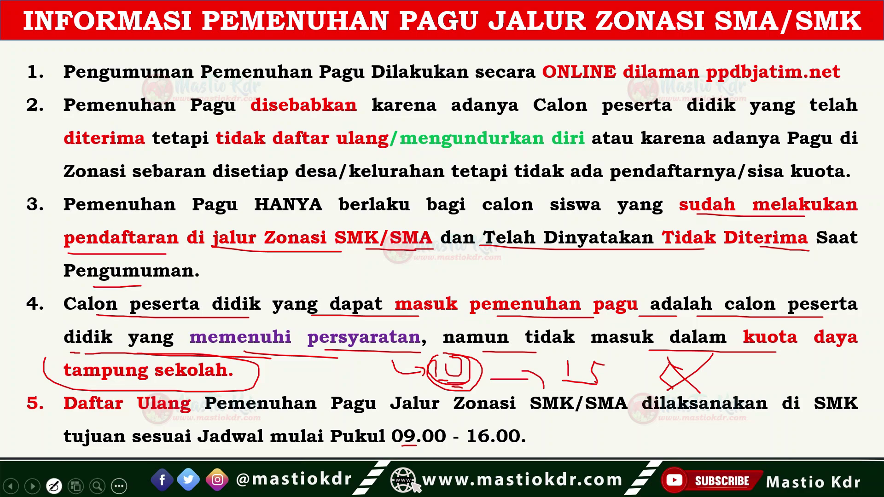
Return to the PowerPoint slide and erase all ink annotations from it.
click(54, 486)
click(60, 445)
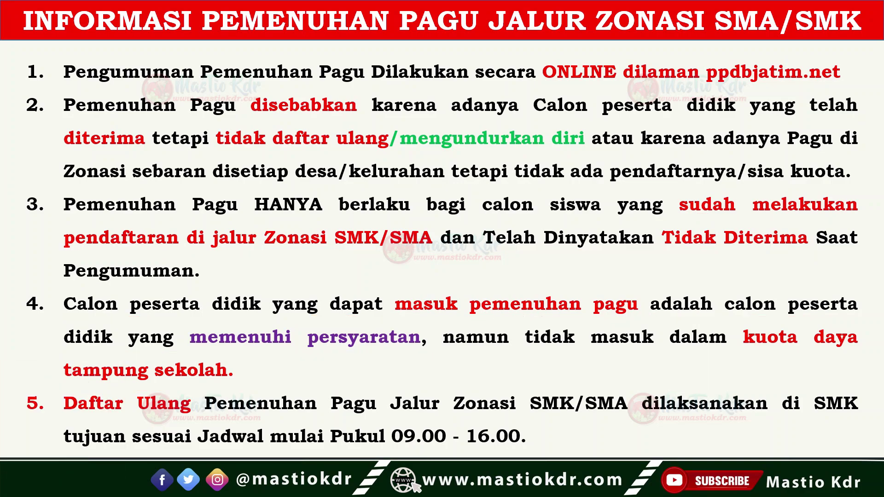
drag(40, 312, 19, 284)
Switch to the HITUNG PAGU PPDB JATIM 2024 workbook in Excel and browse the applicant list on the pendaftar_zonasi_SMA sheet.
key(alt+Tab)
click(233, 291)
scroll(340, 346, up, 2)
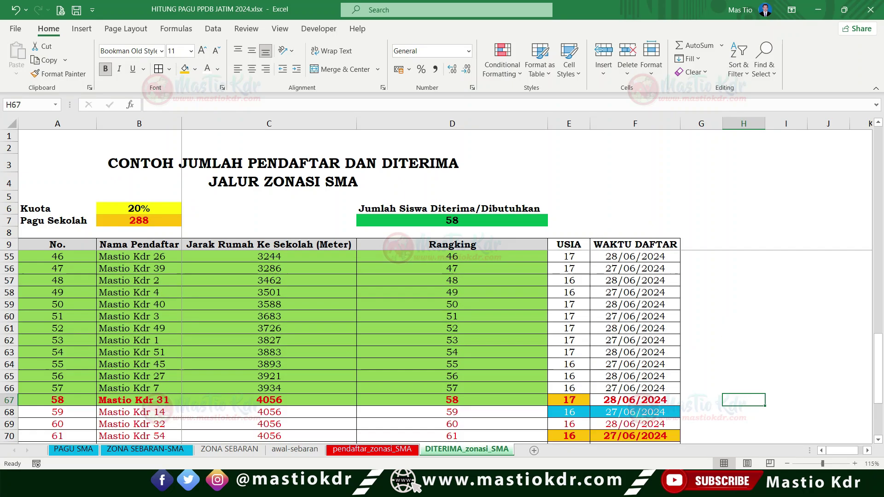
click(371, 449)
scroll(341, 346, up, 5)
scroll(341, 346, down, 12)
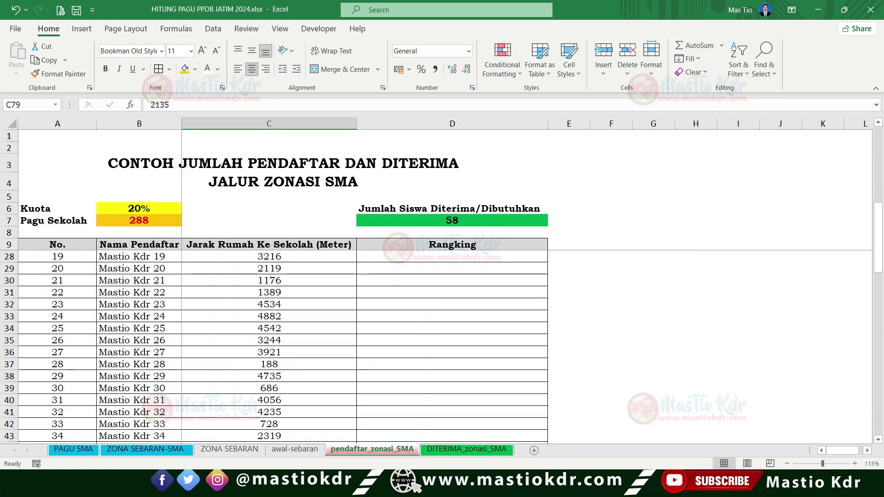
Point out the Kuota and Pagu Sekolah rows above the applicant list, ending on the Pagu Sekolah value in B7.
click(139, 208)
click(9, 209)
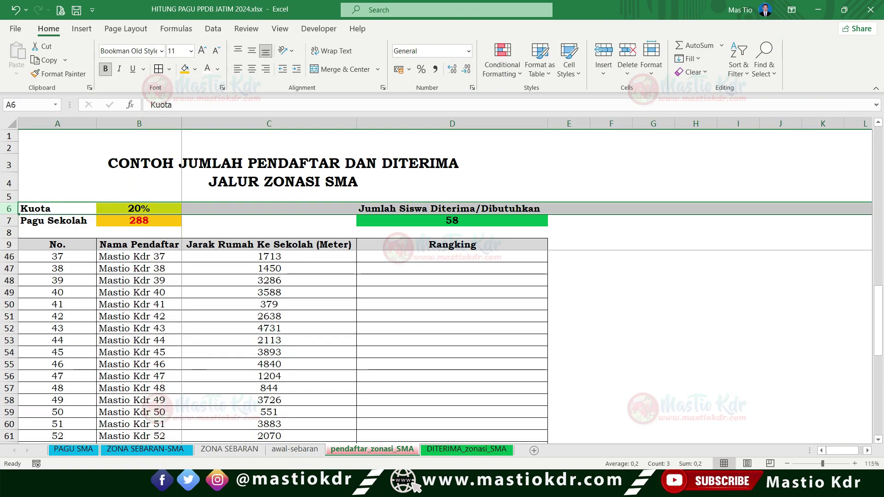
click(139, 221)
click(57, 220)
click(9, 221)
key(Right)
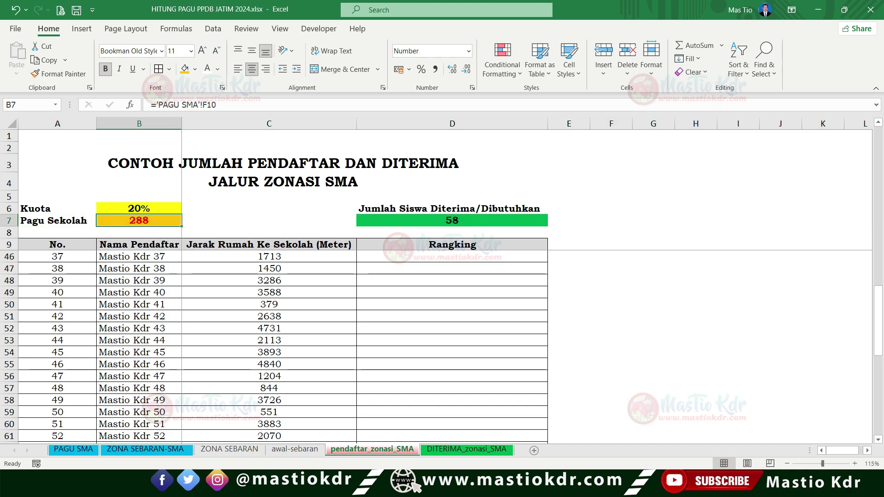
Switch to the Pagu page in Opera and view the Data Pagu Sekolah table for KOTA SURABAYA SMA schools.
key(alt+Tab)
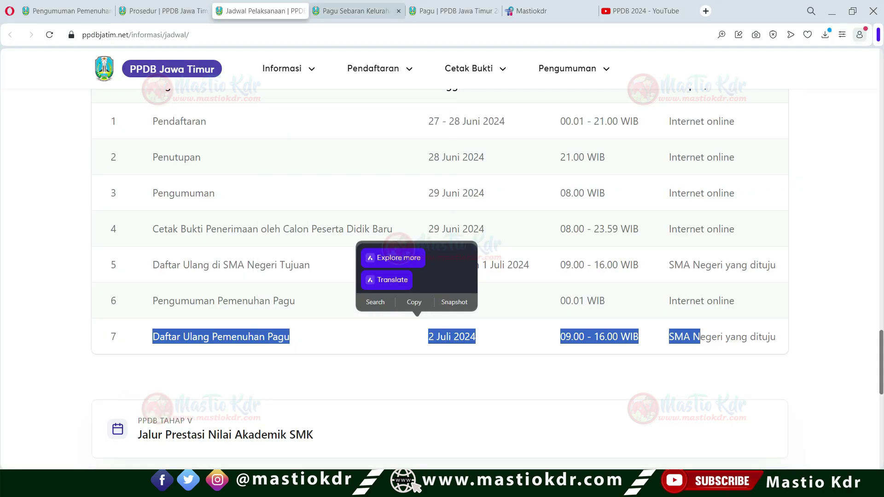
click(454, 11)
scroll(442, 276, down, 3)
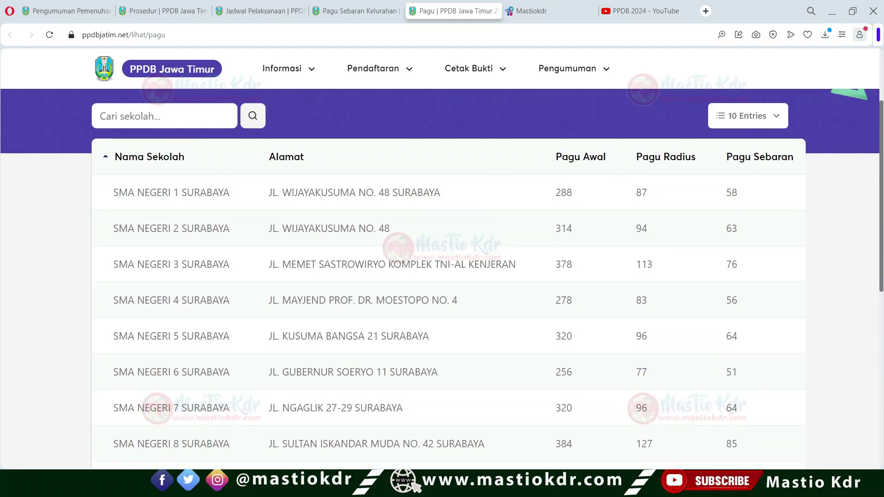
scroll(442, 277, up, 2)
scroll(442, 276, up, 1)
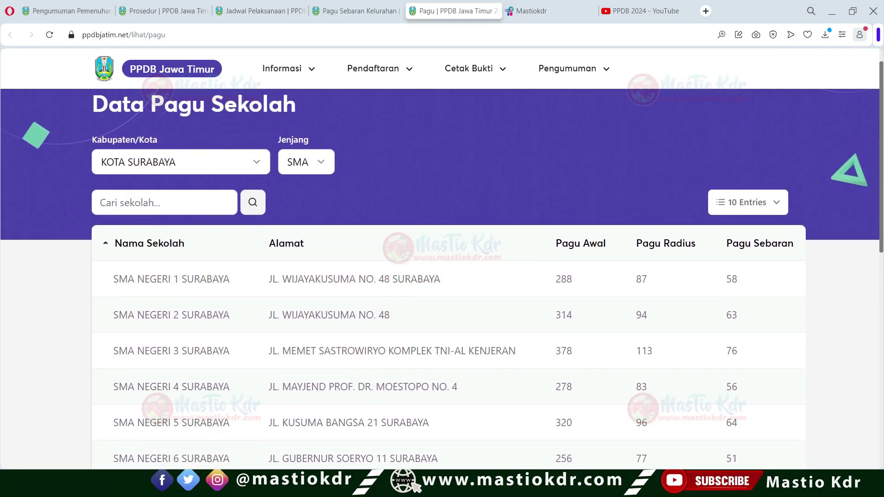
scroll(563, 250, up, 1)
scroll(564, 250, down, 2)
Highlight the Pagu Awal, Pagu Radius and Pagu Sebaran figures of SMA NEGERI 1 SURABAYA in the table.
double_click(564, 250)
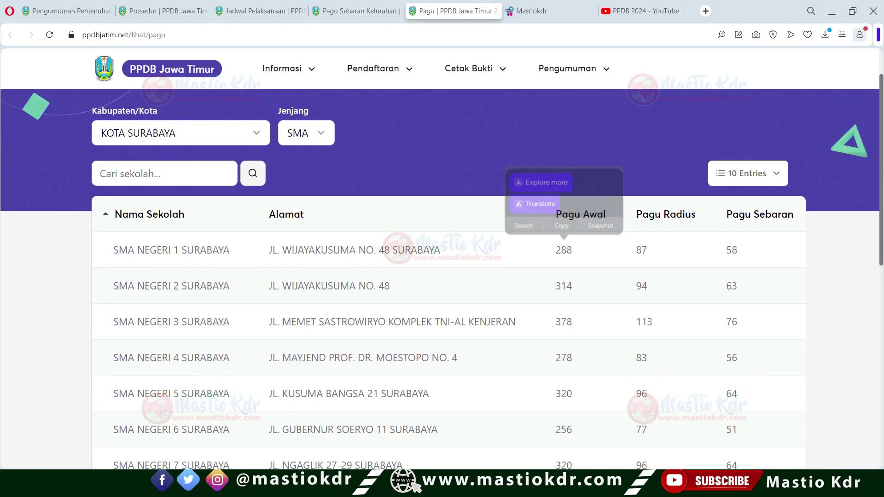
double_click(641, 250)
click(641, 250)
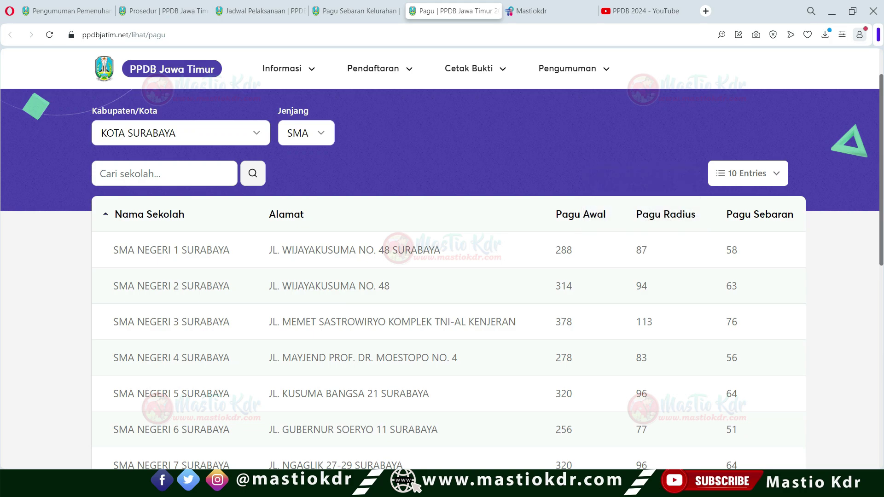
double_click(732, 250)
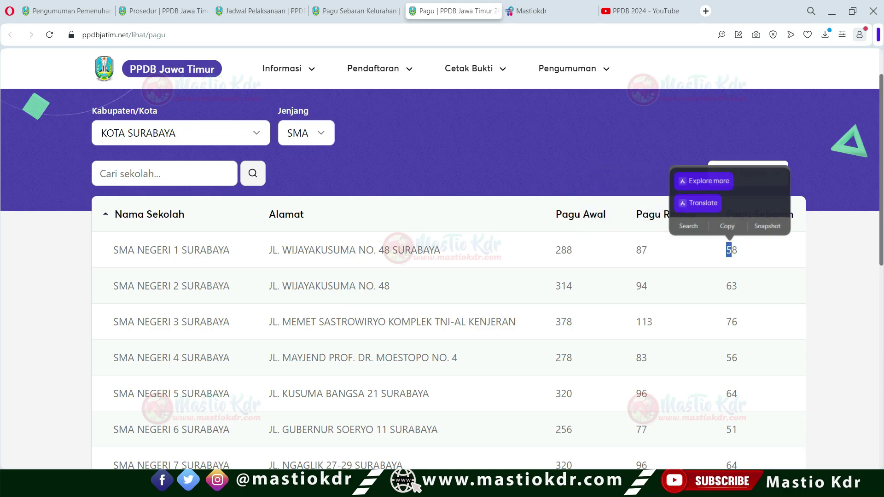
click(732, 250)
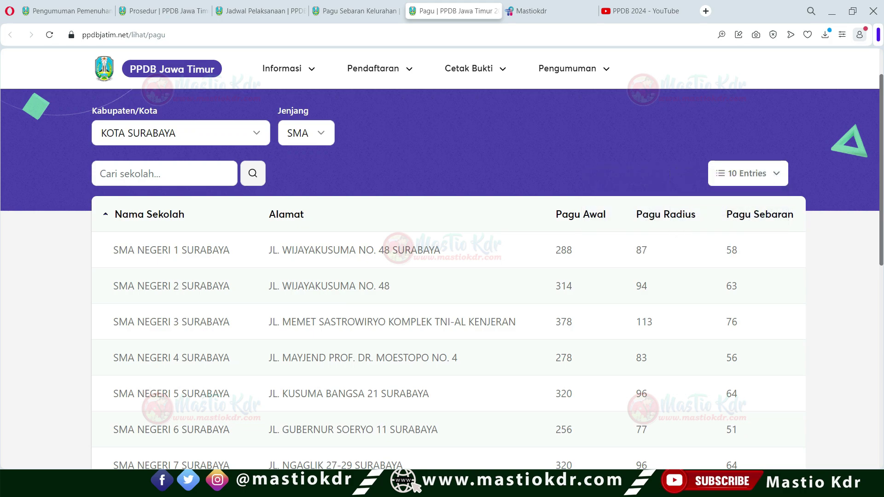
Return to the Excel workbook and select the Jumlah Siswa Diterima/Dibutuhkan value in D7.
key(alt+Tab)
scroll(283, 346, up, 2)
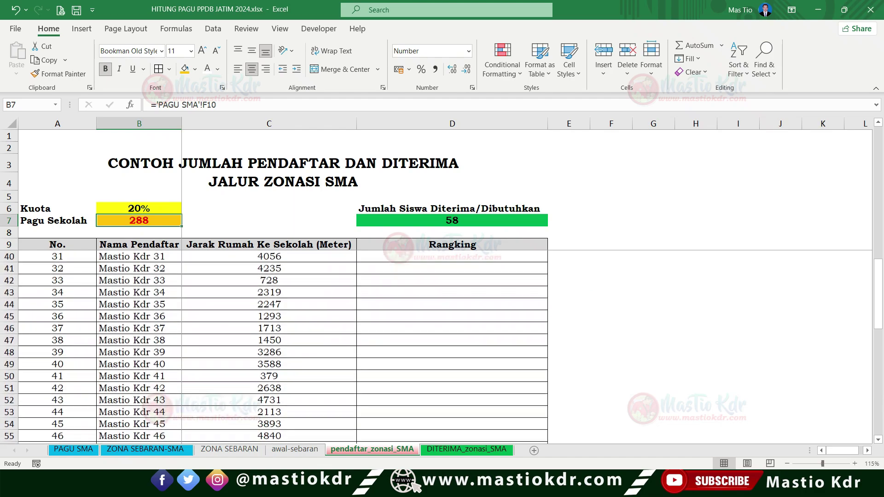
click(452, 220)
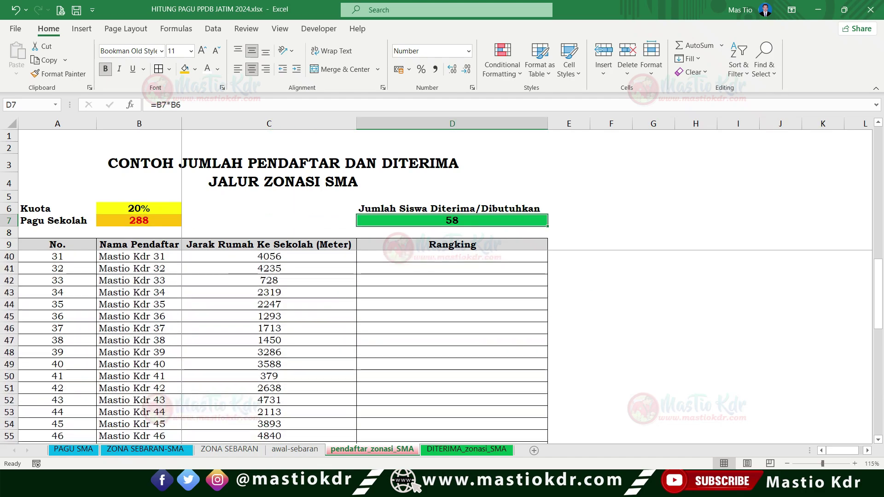
Go to the first applicant in the list and step through the opening rows to the first distance in C10.
scroll(276, 346, up, 10)
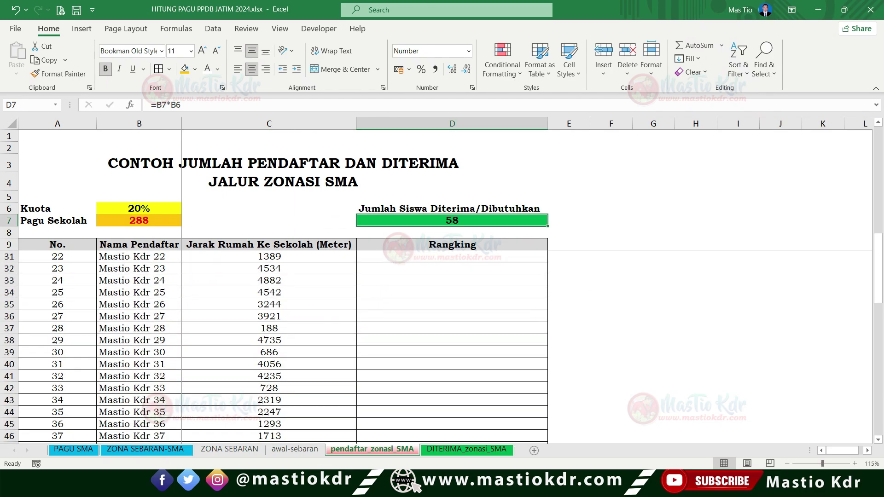
click(57, 256)
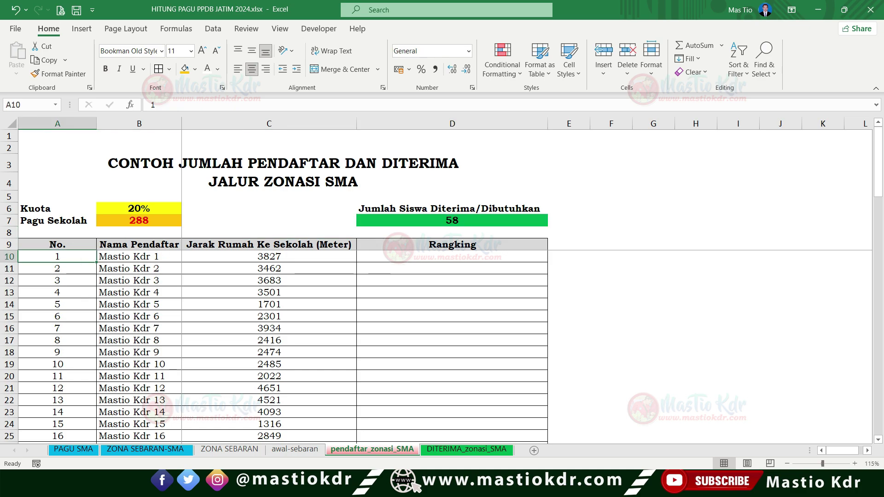
key(Down)
key(Down)
key(Up)
key(Up)
key(Right)
key(Right)
Point out several unsorted distances in the Jarak Rumah Ke Sekolah column and follow the list to its last applicant.
scroll(269, 345, down, 2)
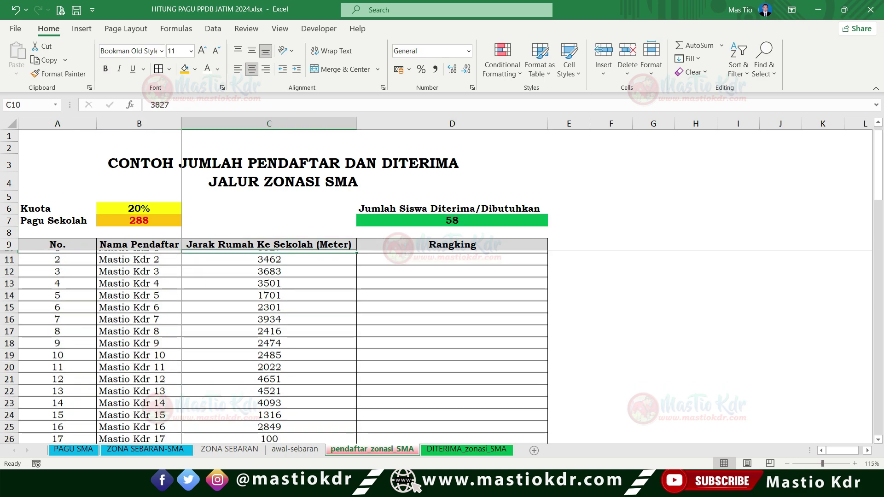
click(269, 316)
click(269, 280)
click(269, 340)
scroll(269, 340, down, 1)
scroll(276, 345, down, 6)
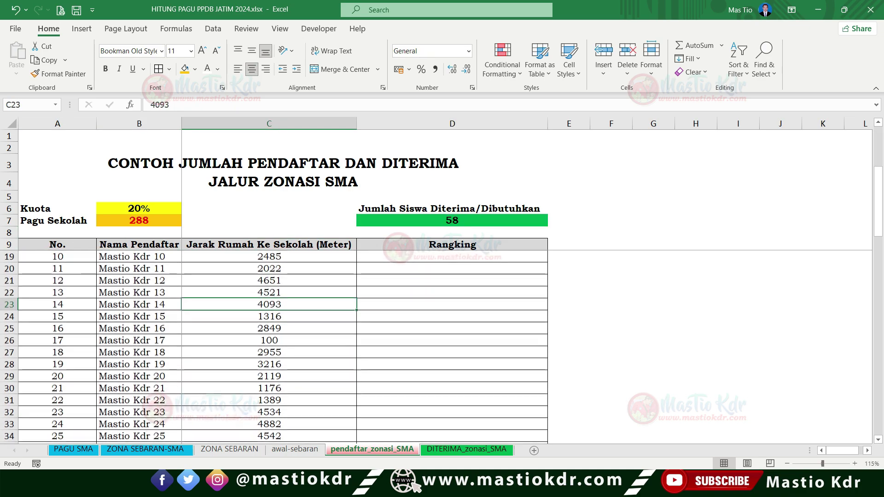
scroll(277, 345, down, 14)
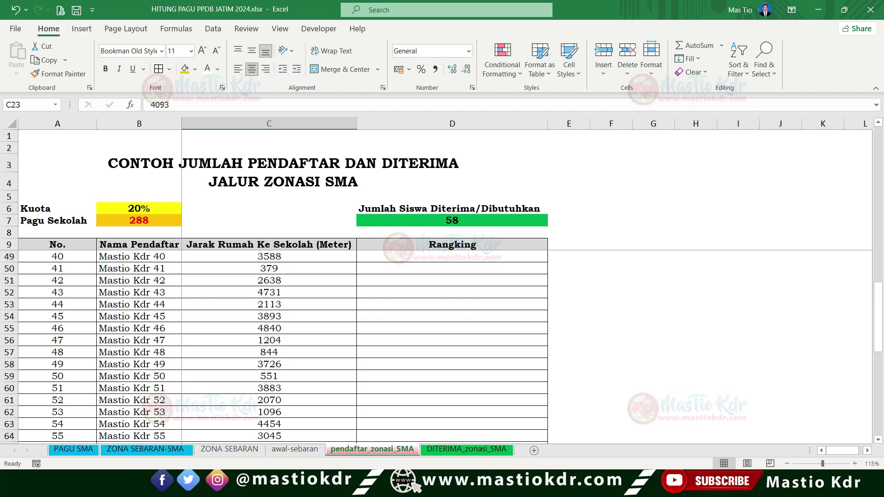
scroll(276, 345, up, 2)
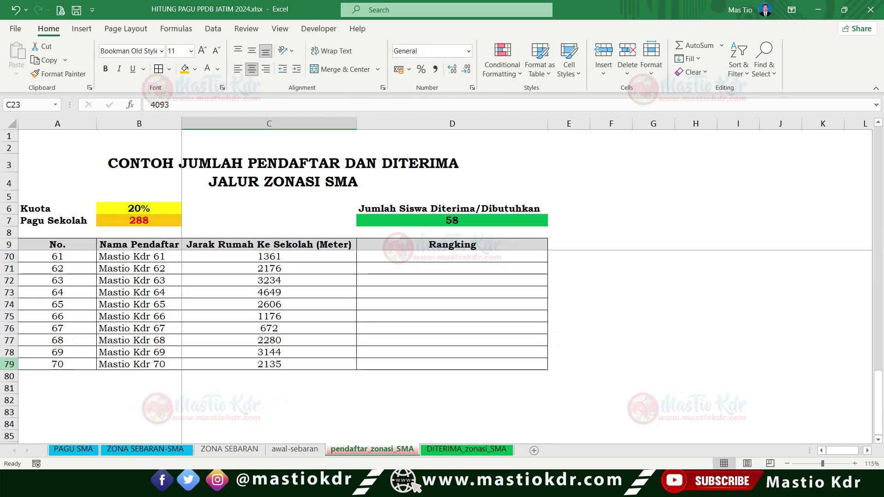
Select the last applicant's row 79 and compare it with the required student count in D7.
click(9, 364)
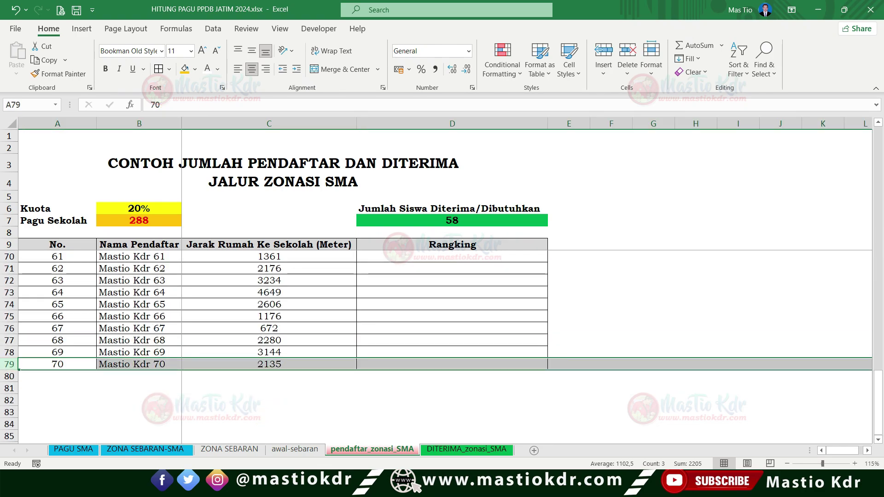
click(451, 220)
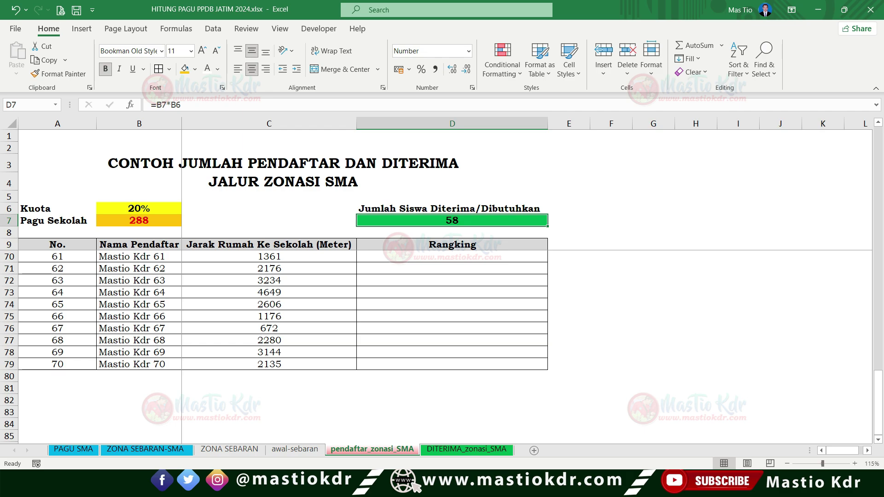
click(9, 352)
click(269, 340)
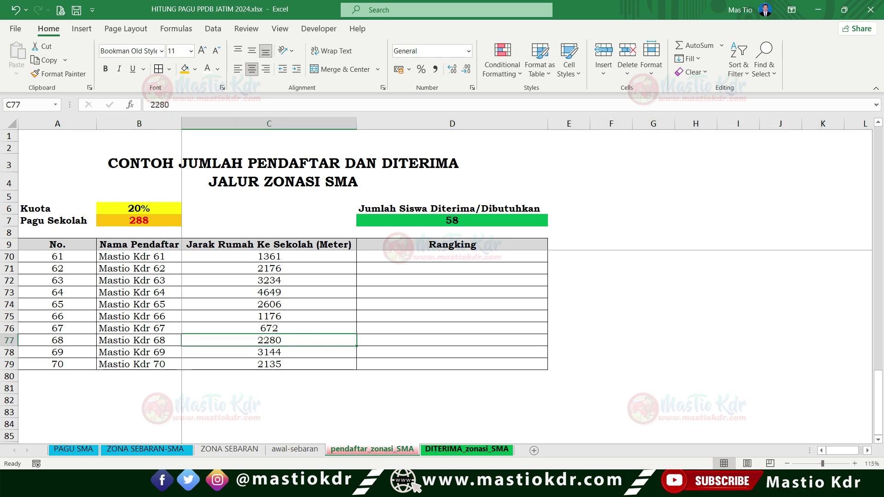
Open the DITERIMA_zonasi_SMA sheet and review the distance ranking from the first applicant down to the acceptance cutoff.
click(466, 449)
scroll(350, 345, up, 15)
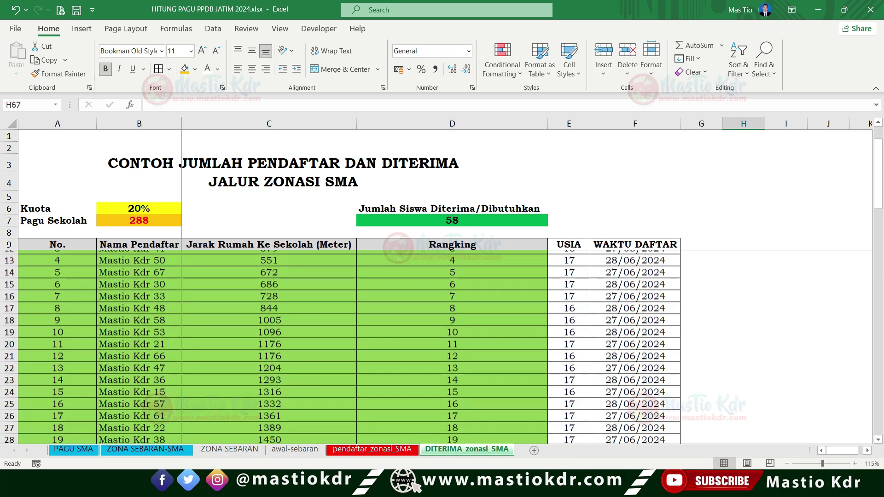
key(ctrl+Home)
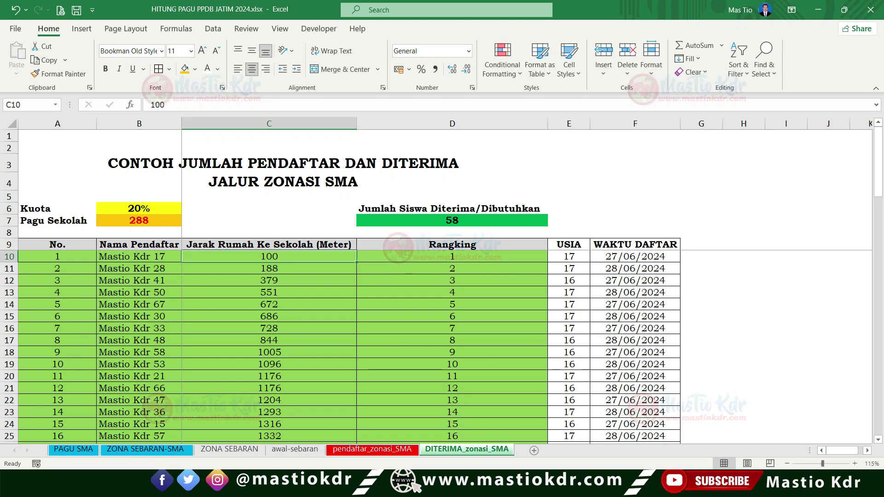
scroll(350, 345, down, 12)
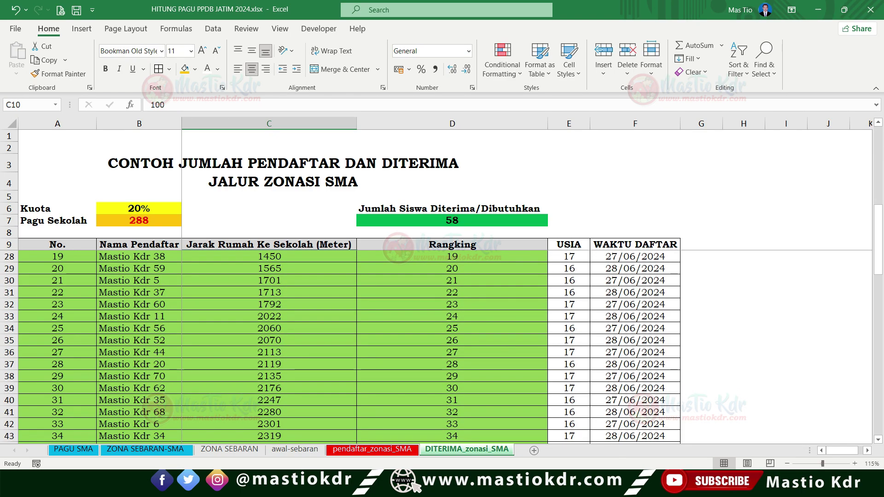
scroll(350, 345, down, 7)
scroll(350, 345, up, 2)
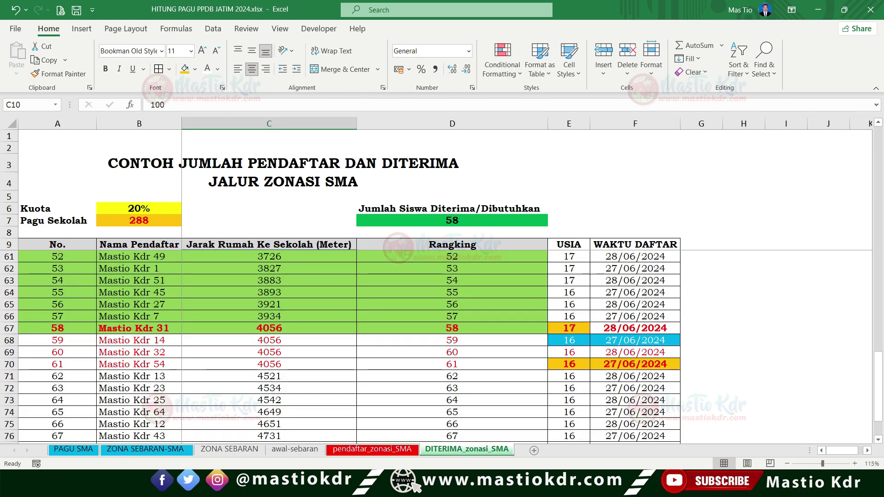
Select the row of the applicant ranked 58 and compare it with the Jumlah Siswa Diterima/Dibutuhkan value in D7.
click(9, 328)
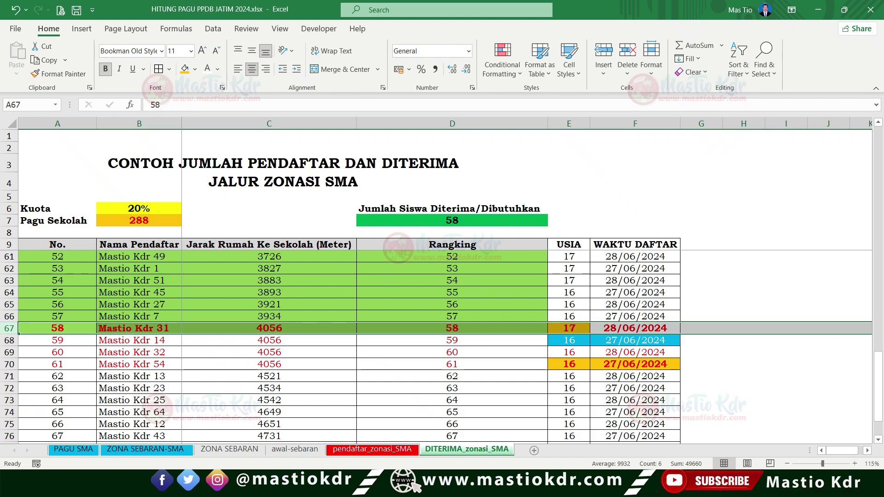
click(452, 220)
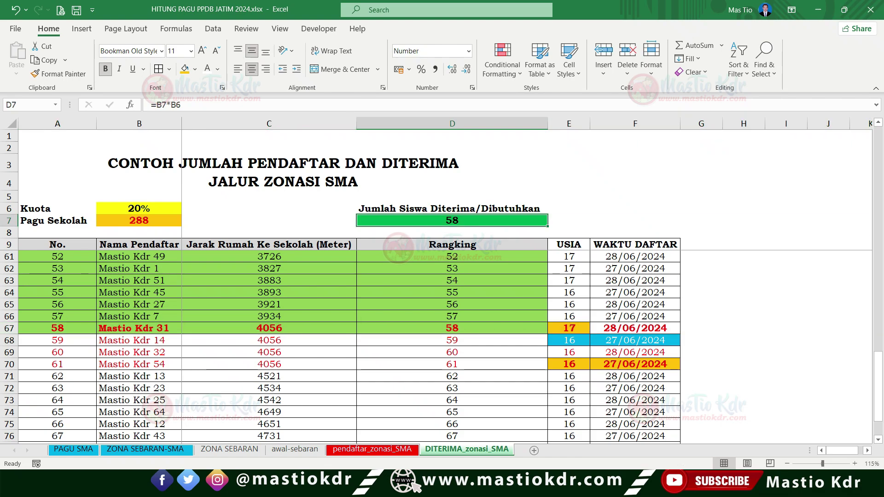
click(8, 328)
scroll(9, 328, down, 1)
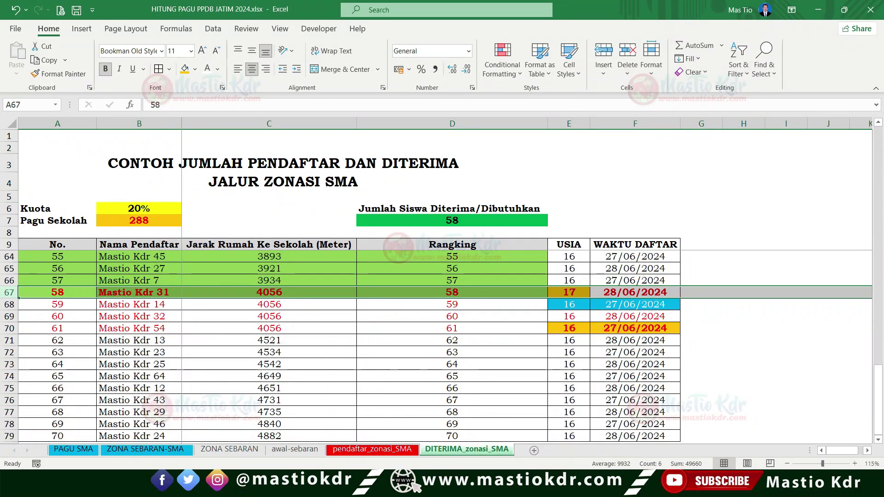
Select the row of the applicant ranked 59 and examine the applicants below the acceptance cutoff.
click(8, 305)
scroll(9, 304, down, 3)
scroll(9, 304, up, 3)
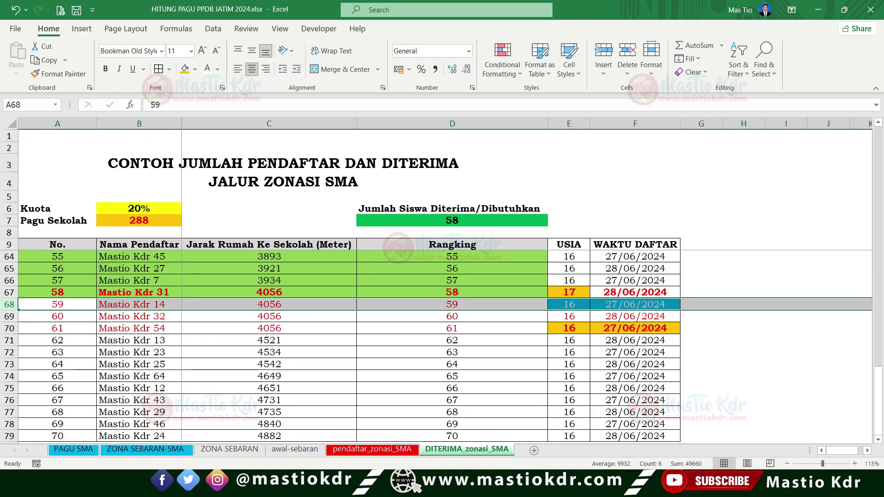
scroll(436, 346, down, 1)
scroll(436, 346, up, 1)
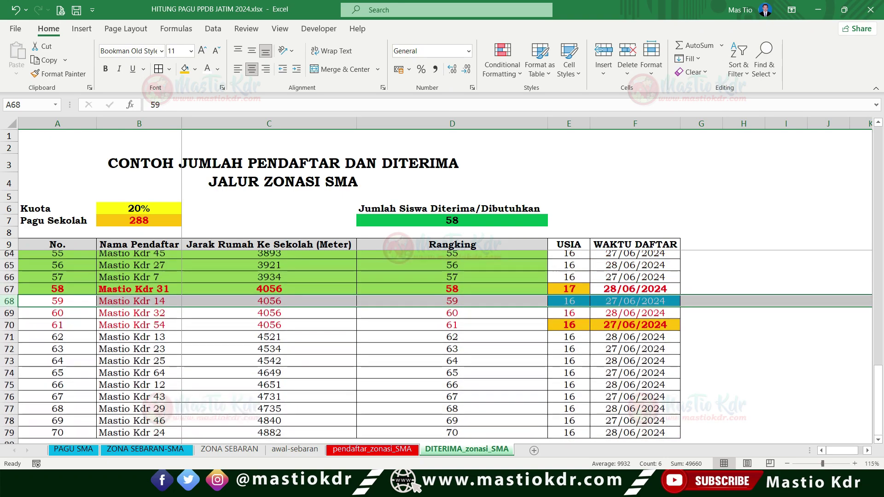
Highlight the entire row of the applicant ranked 50 with the orange fill colour.
click(138, 340)
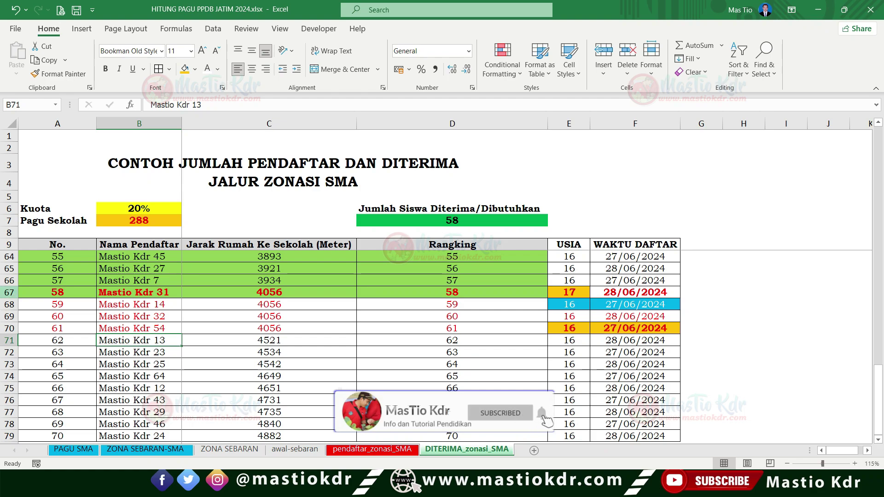
click(9, 292)
scroll(441, 345, up, 3)
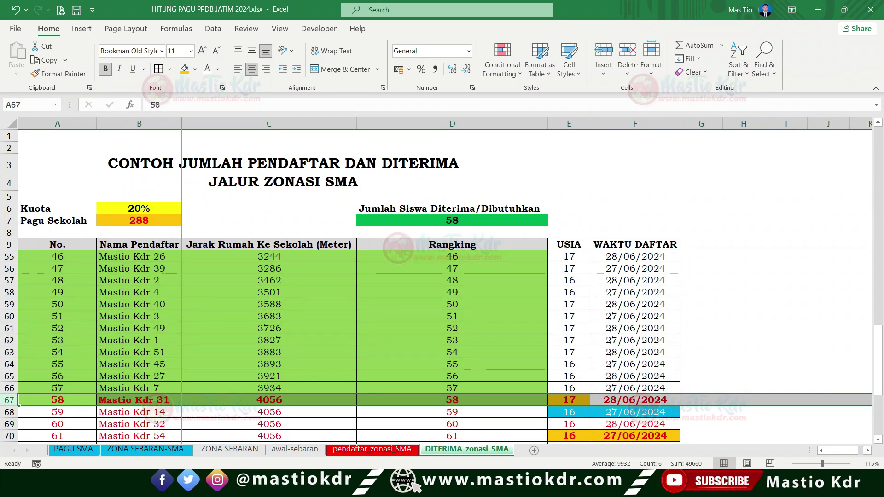
click(9, 304)
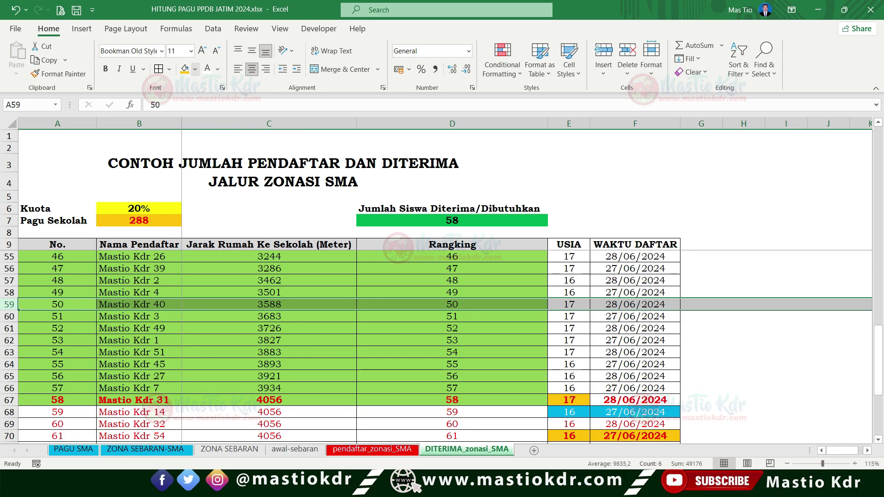
click(185, 69)
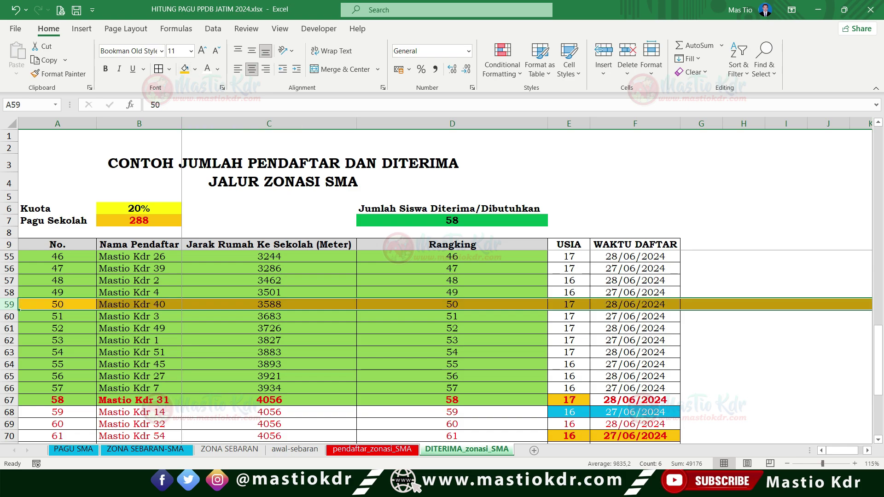
Enter the note "tdu" in cell H59 beside the highlighted applicant.
click(743, 303)
text(t)
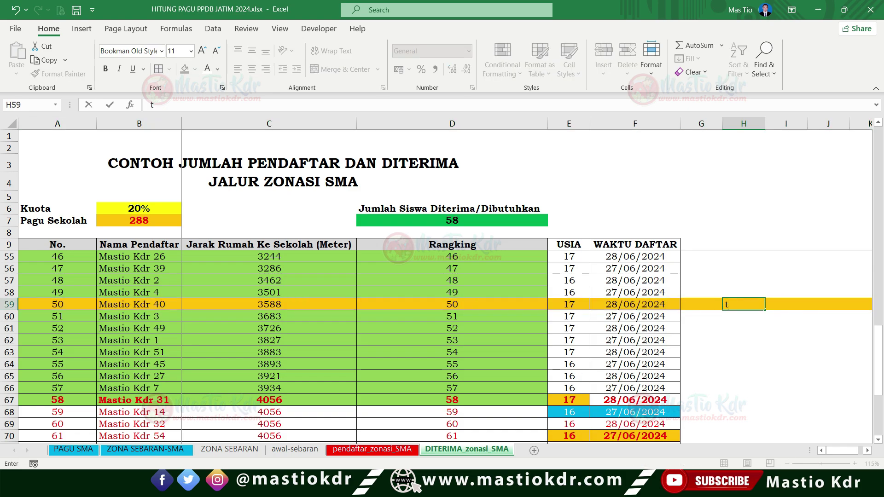
text(du)
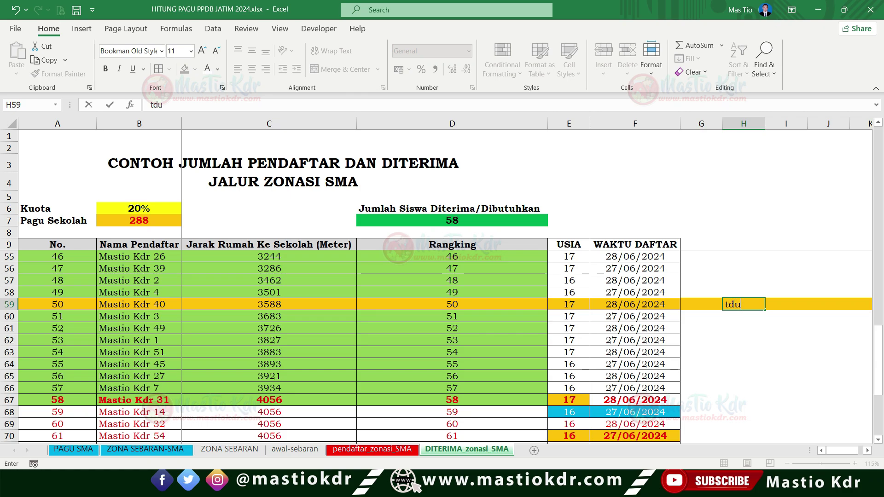
key(ctrl+Return)
Select the row of the applicant ranked 50, and select rows 68 to 72 below the cutoff for comparison.
scroll(442, 346, down, 1)
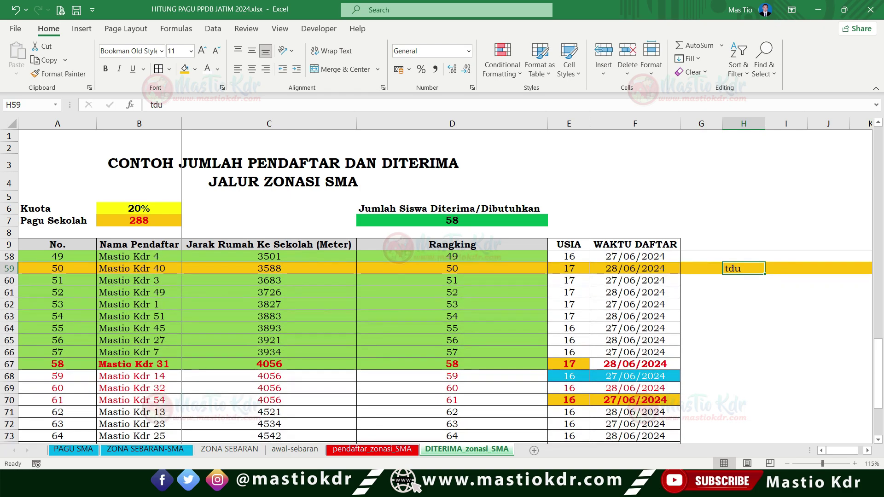
click(8, 268)
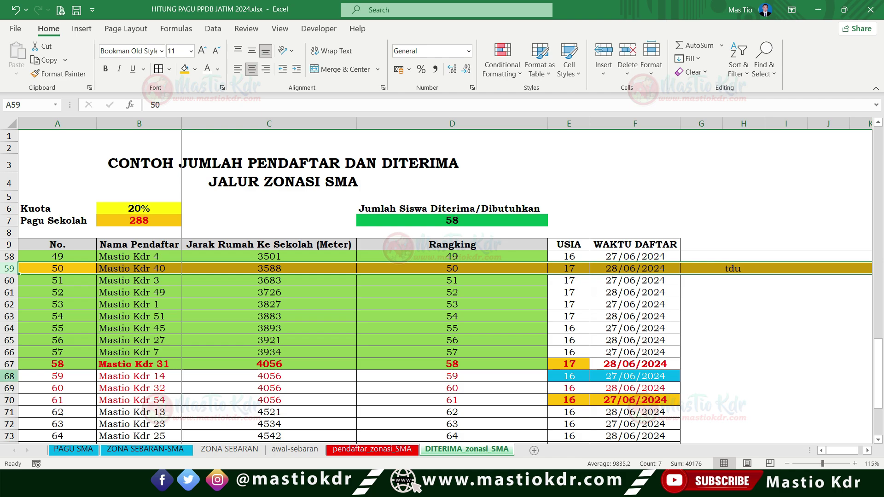
drag(9, 376, 9, 423)
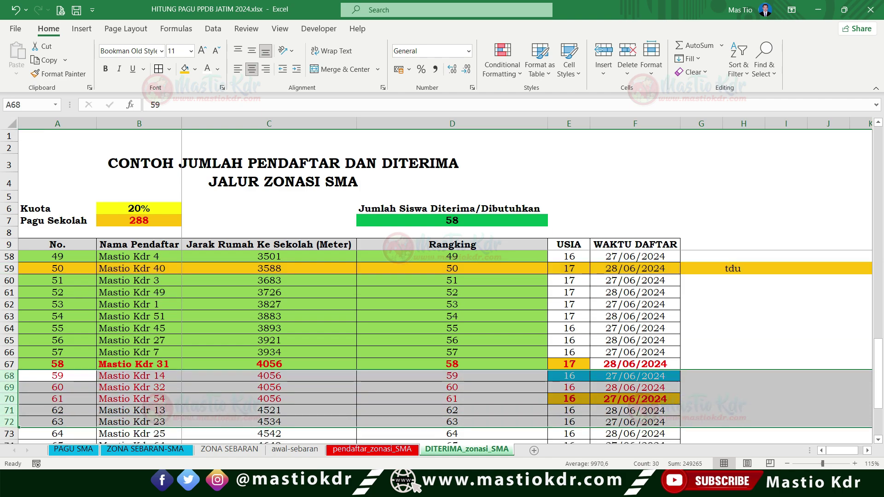
click(57, 375)
click(9, 376)
click(138, 387)
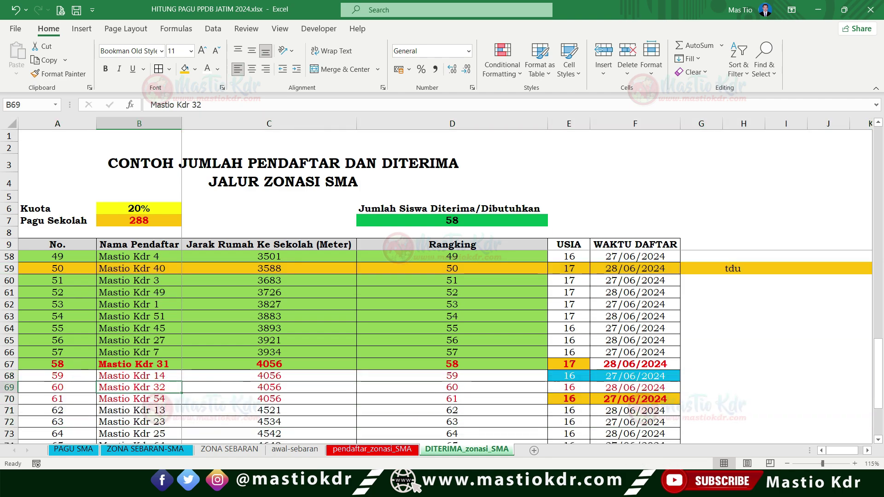
drag(9, 375, 9, 422)
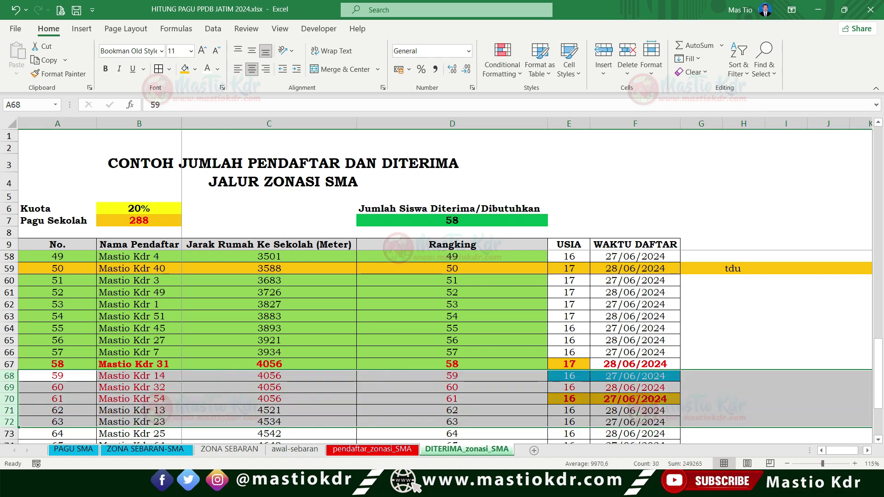
Examine the distance, age and registration date of the applicant ranked 59.
click(268, 399)
click(269, 376)
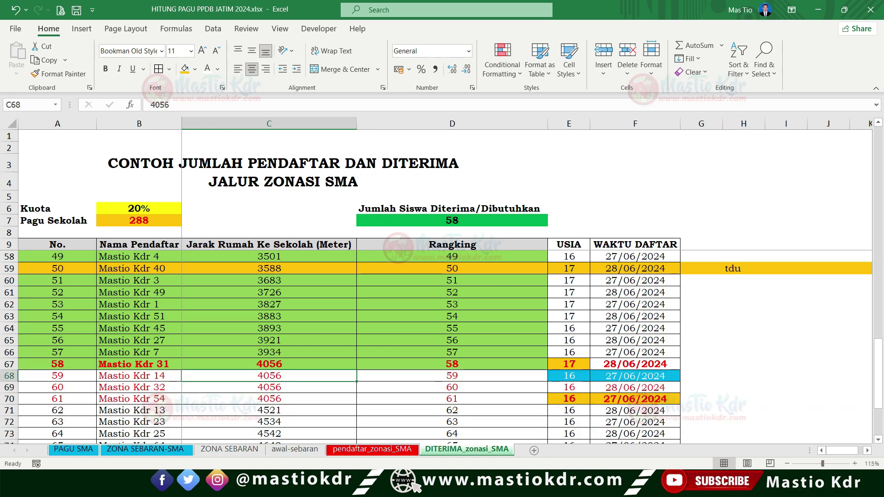
click(569, 376)
click(635, 375)
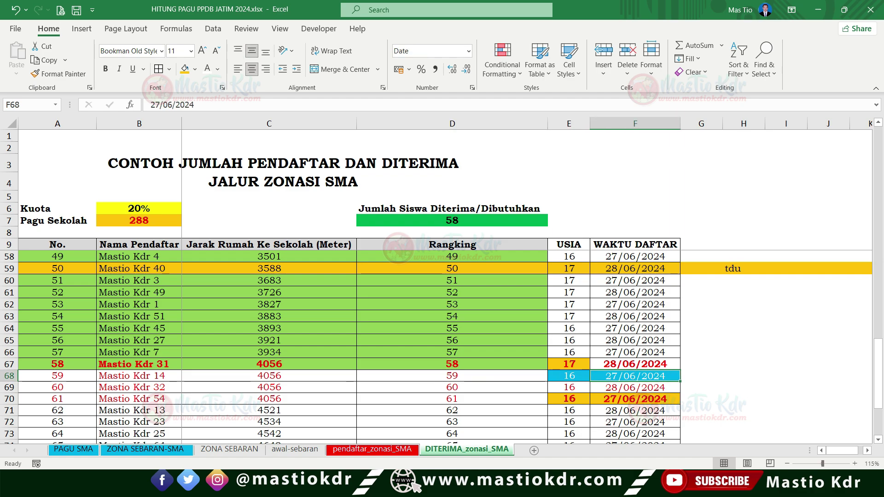
Select rows 67 to 70 to compare the applicants ranked 58 to 61 with the same distance.
scroll(437, 281, up, 1)
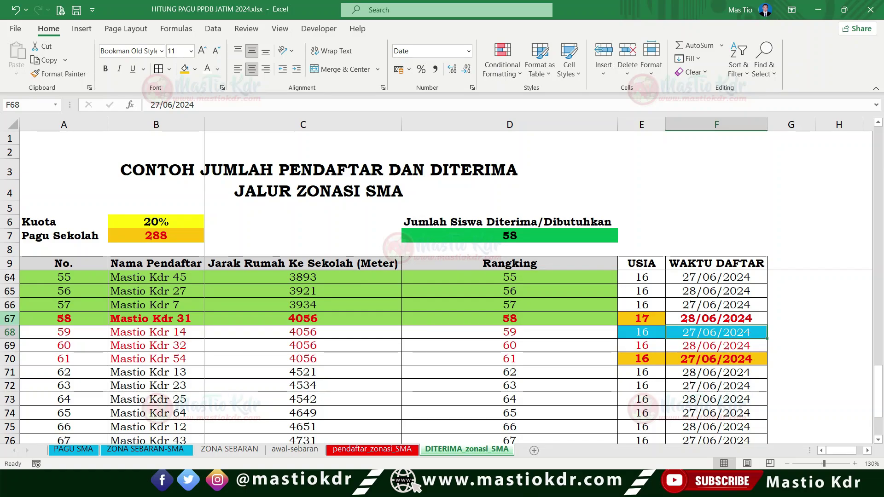
click(10, 319)
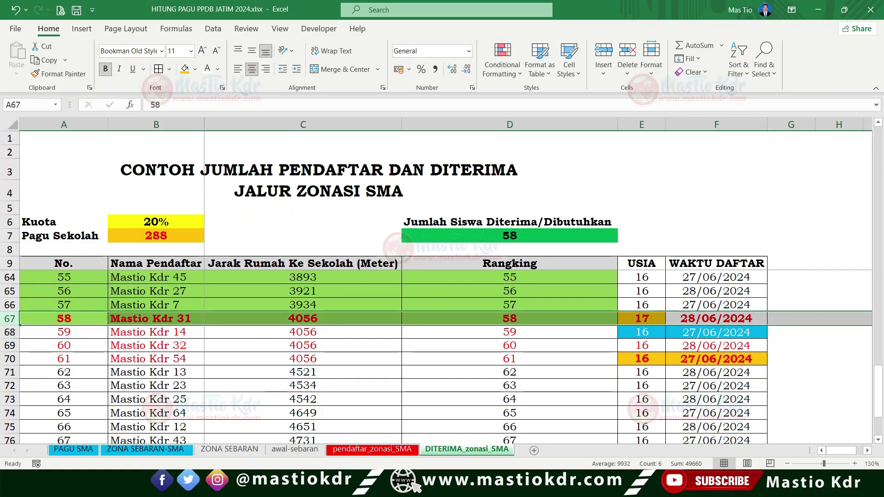
key(shift+Down)
key(shift+Down)
key(shift+Down)
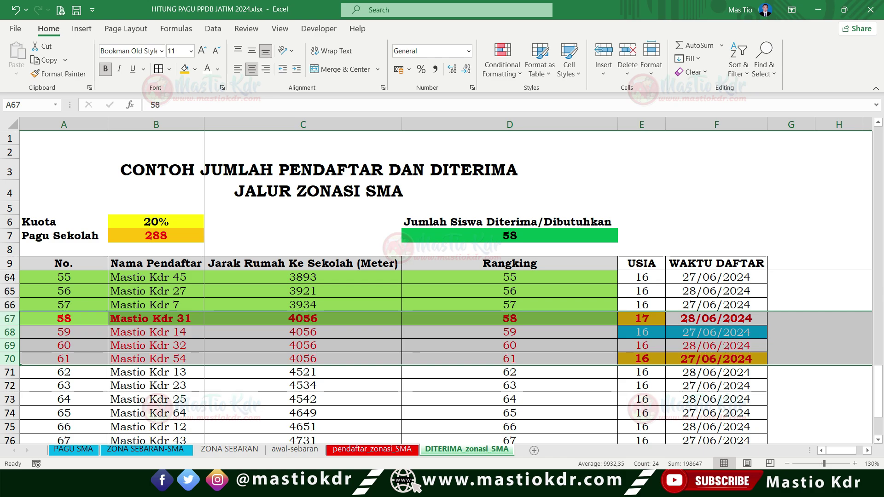
Switch to the browser and examine the Jalur Zonasi (SMA/SMK) ranking rules on the PPDB Jatim Prosedur page.
key(alt+Tab)
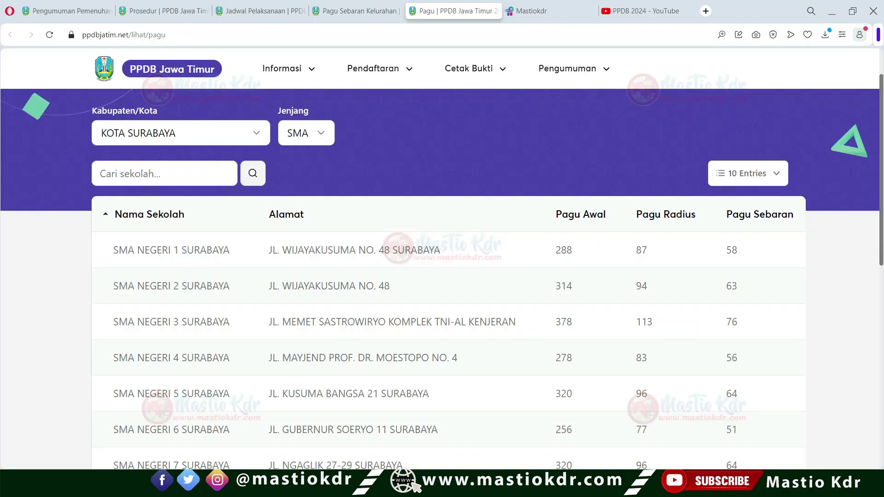
key(alt)
click(355, 11)
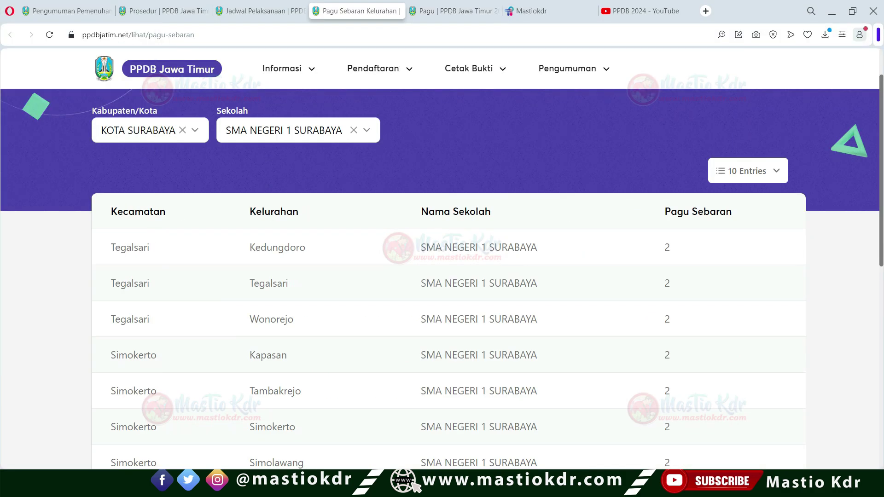
click(163, 11)
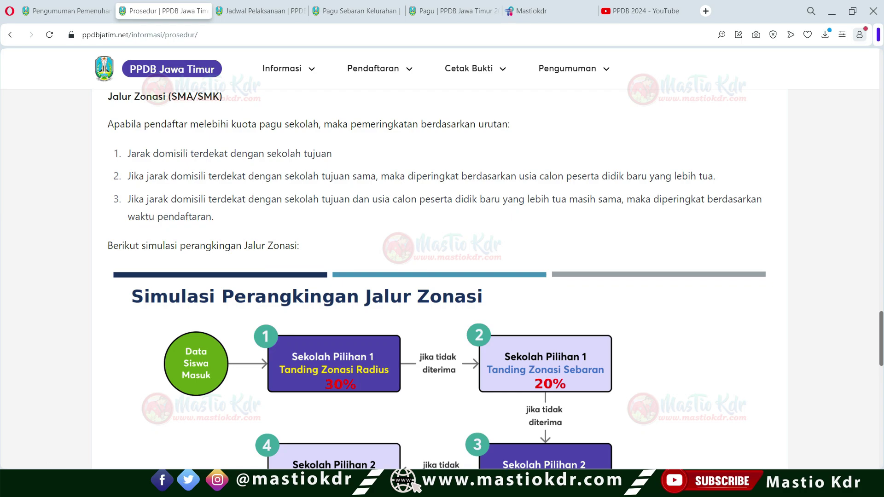
double_click(539, 199)
double_click(282, 245)
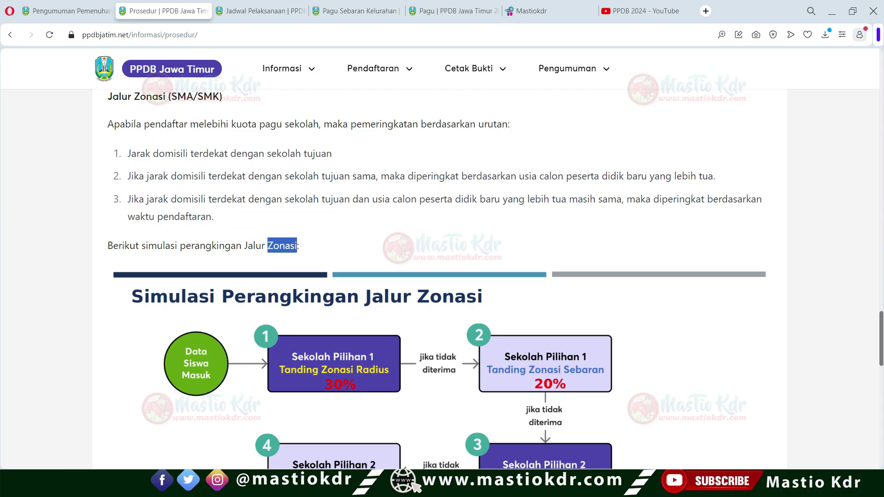
Return to the Excel workbook and compare the distance and age of the applicant ranked 58 with the applicants just below.
key(alt+Tab)
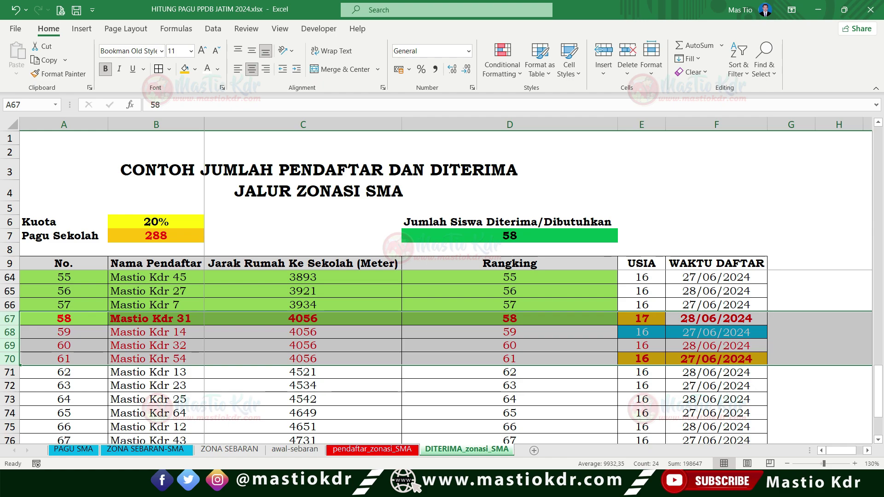
click(303, 318)
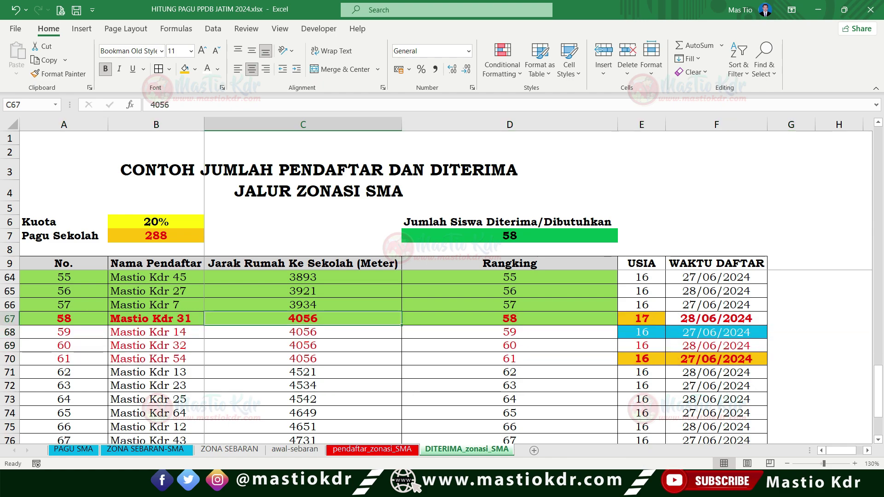
click(641, 318)
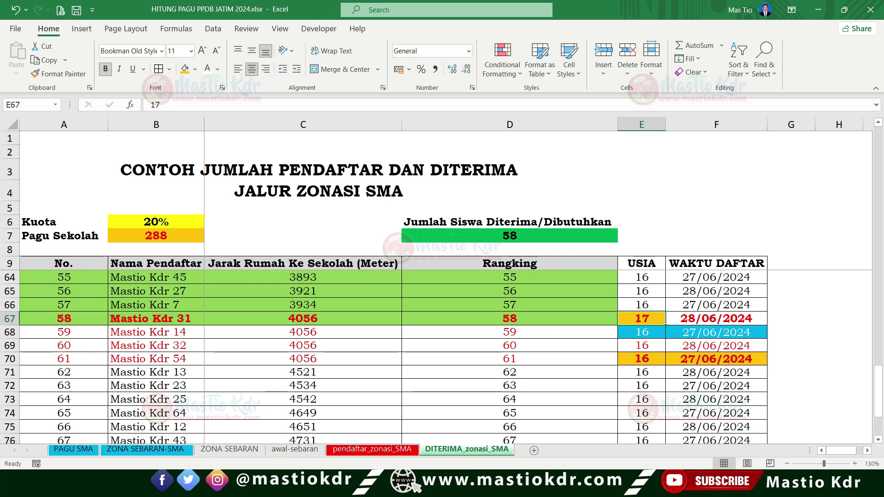
click(64, 332)
click(64, 345)
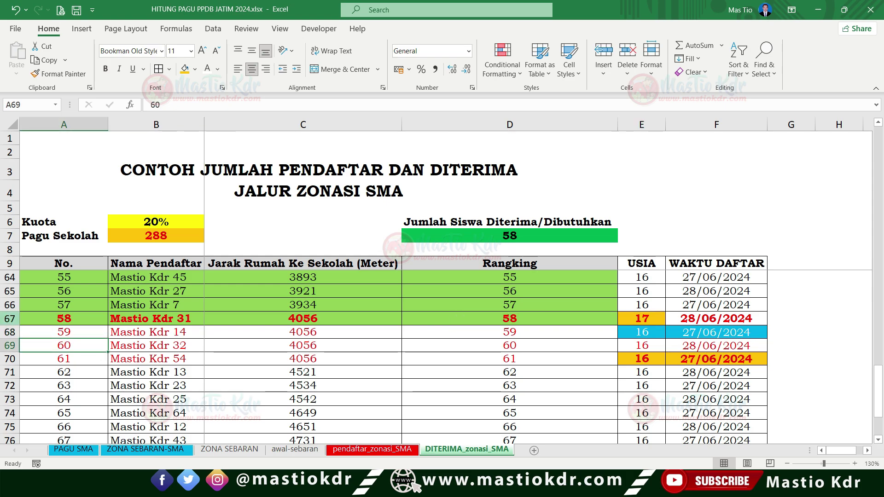
click(10, 318)
click(641, 318)
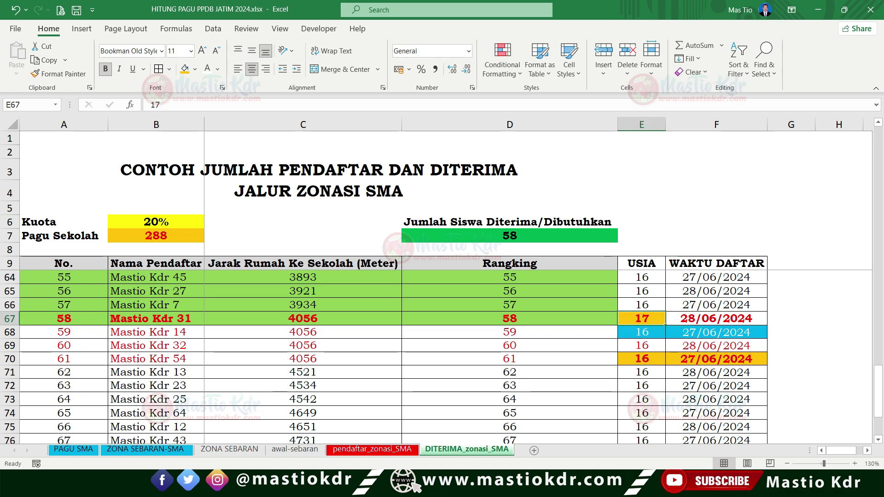
Select the rows of the applicants ranked 59, 60 and 61 one by one, finishing on the row ranked 59.
click(10, 332)
click(10, 345)
click(10, 359)
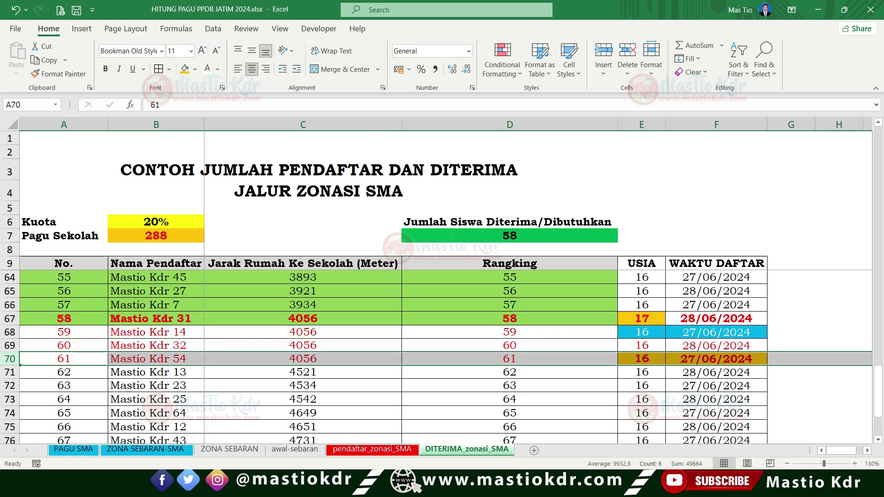
click(9, 332)
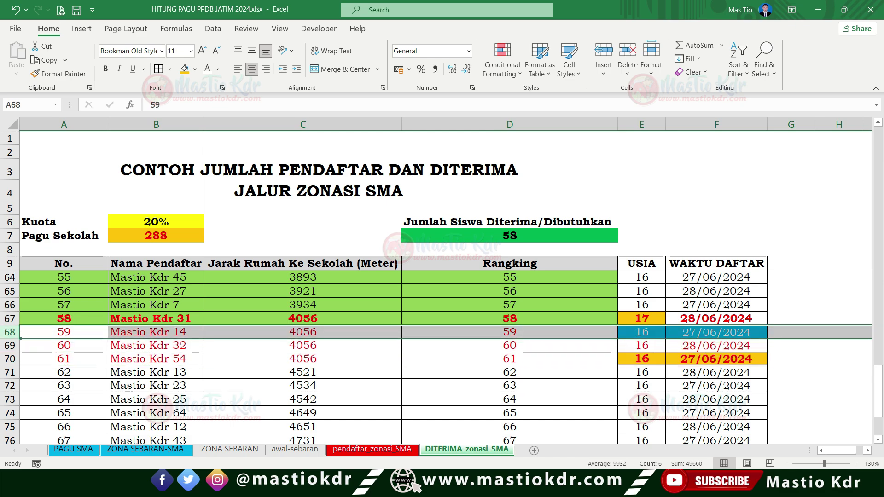
Check the distance of the applicant ranked 59 and compare the ages of the applicants ranked 58, 59 and 60.
click(303, 331)
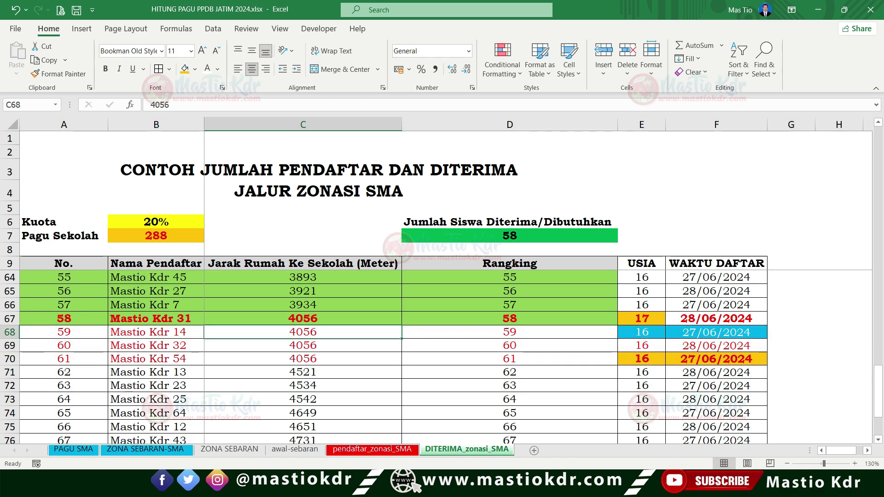
click(641, 332)
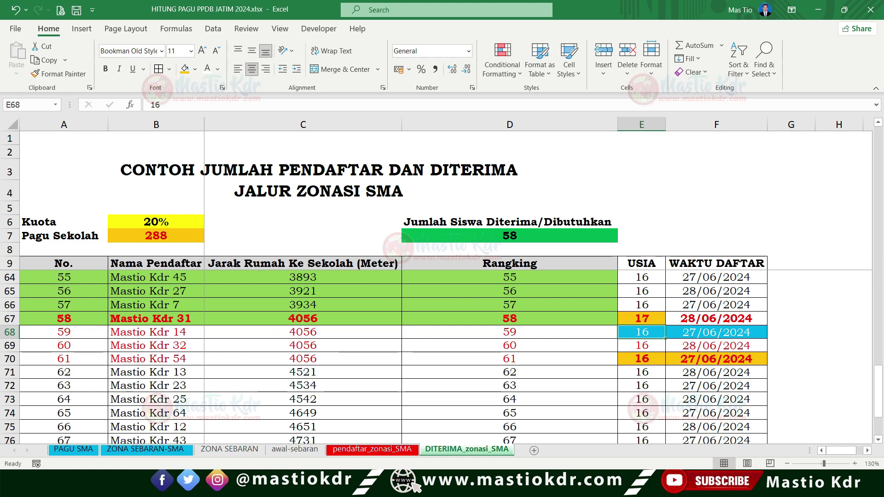
click(641, 318)
click(641, 345)
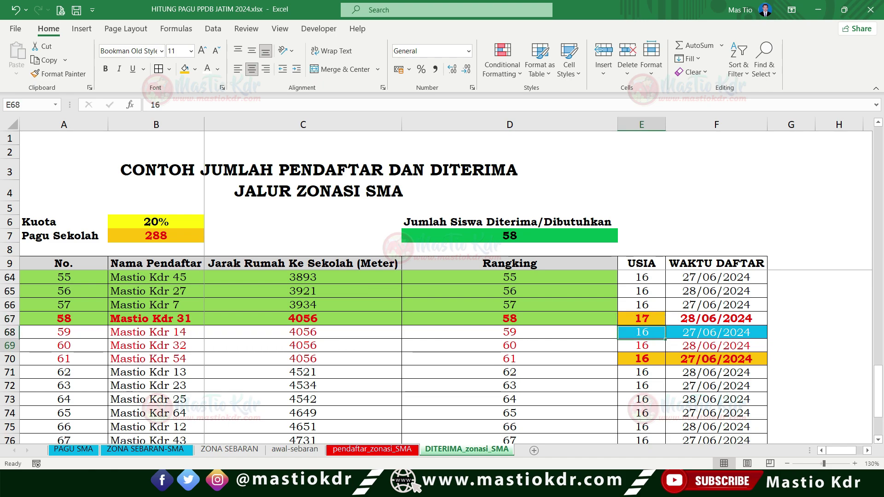
click(641, 332)
click(642, 346)
click(642, 332)
click(641, 345)
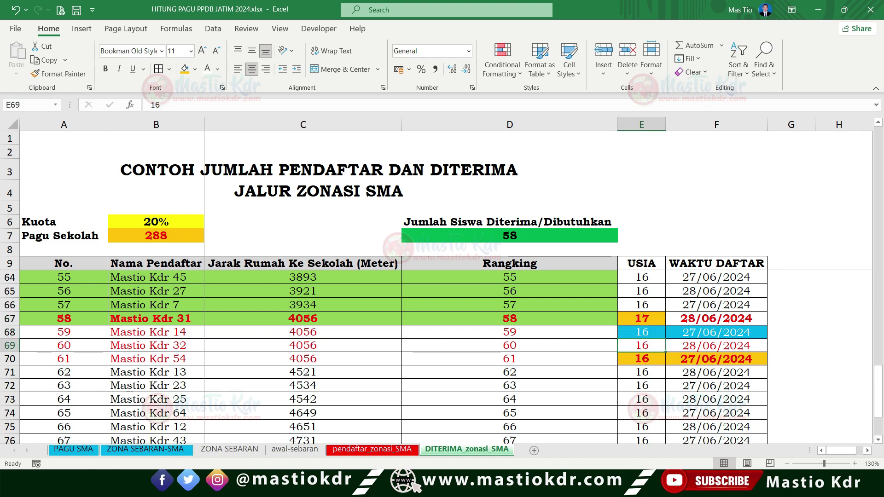
click(641, 331)
Compare the WAKTU DAFTAR dates of the applicants ranked 59 and 60.
click(716, 332)
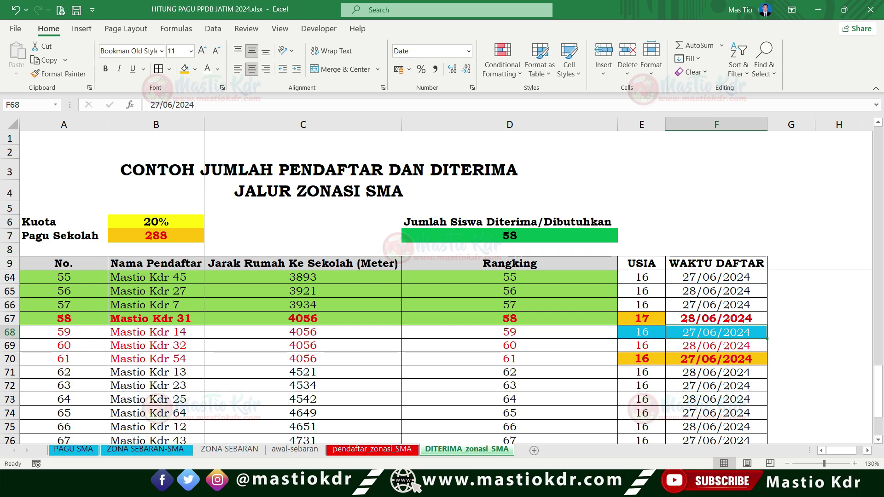
click(715, 345)
click(716, 332)
Select the row of the applicant ranked 59 and recheck its USIA value against the neighbouring applicants.
click(641, 332)
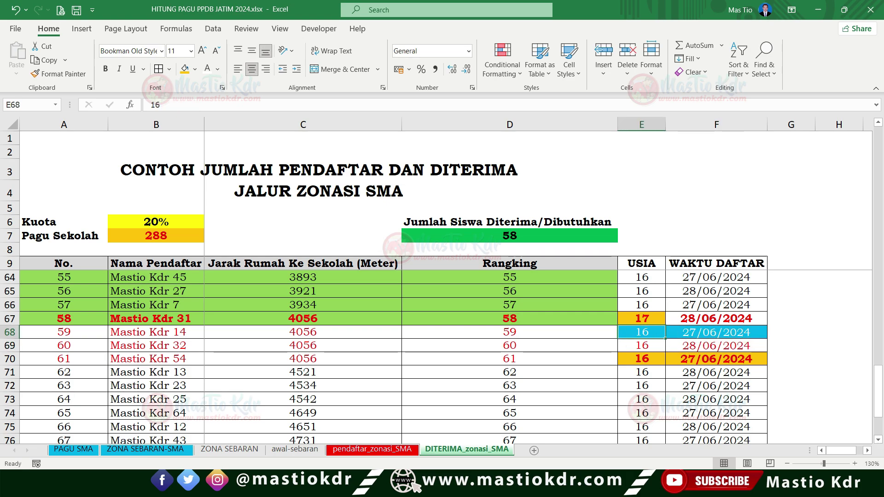
click(10, 332)
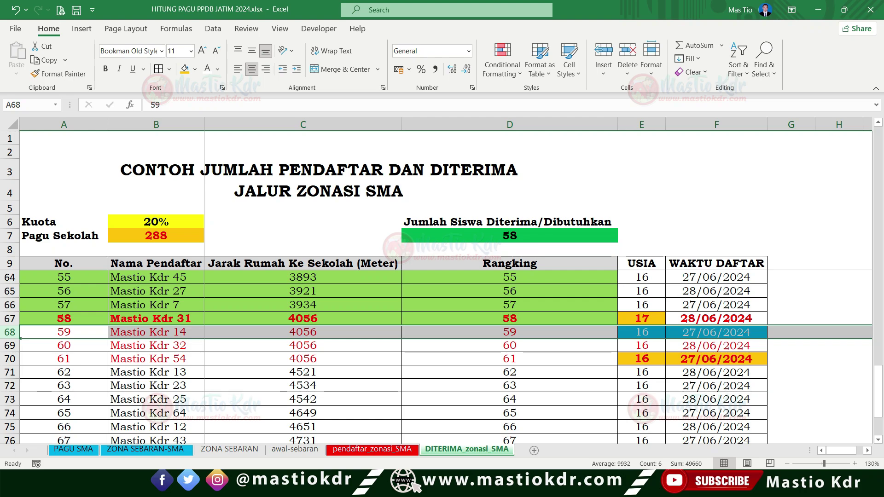
click(641, 345)
key(Up)
key(Up)
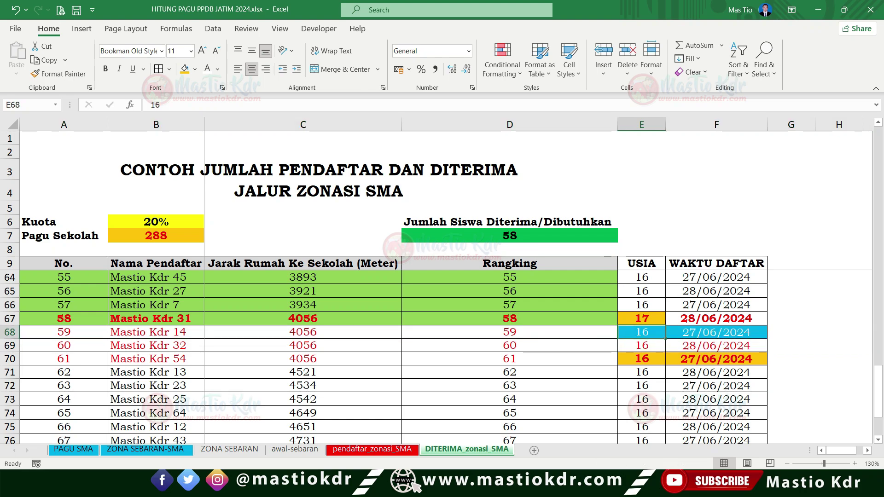
Check the distance, USIA value and WAKTU DAFTAR date of the applicant ranked 58.
click(303, 318)
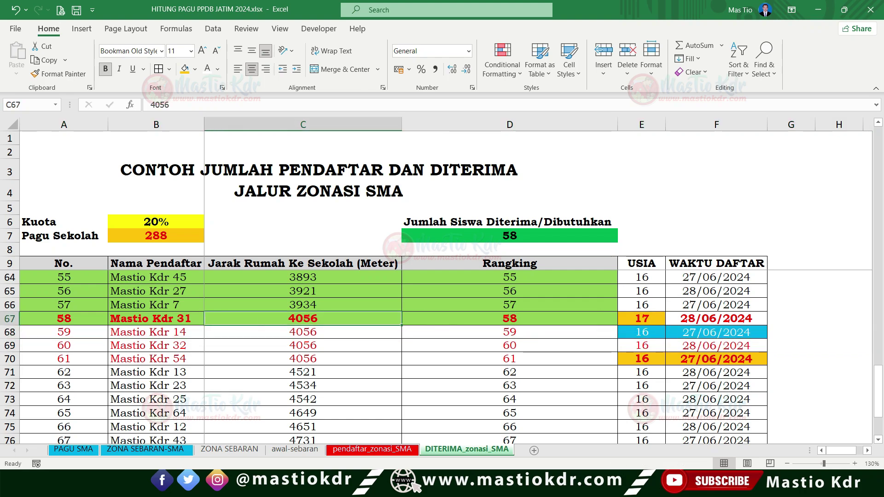
click(641, 318)
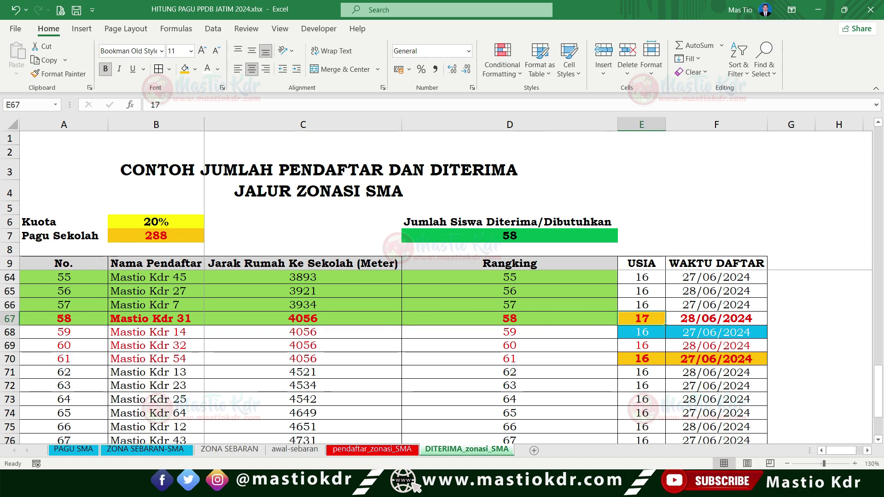
click(716, 318)
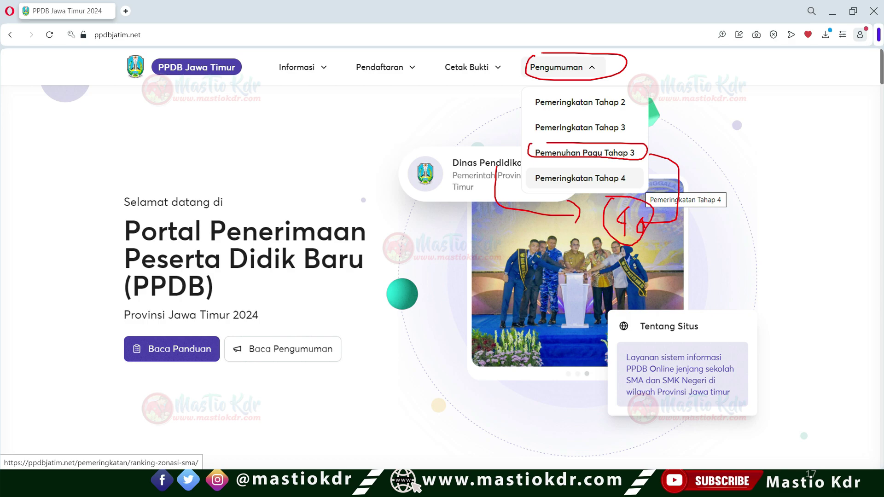
Switch to the Opera browser and open the Pemenuhan Pagu Tahap 3 announcement for Jalur Zonasi SMK on the PPDB Jawa Timur site.
click(585, 153)
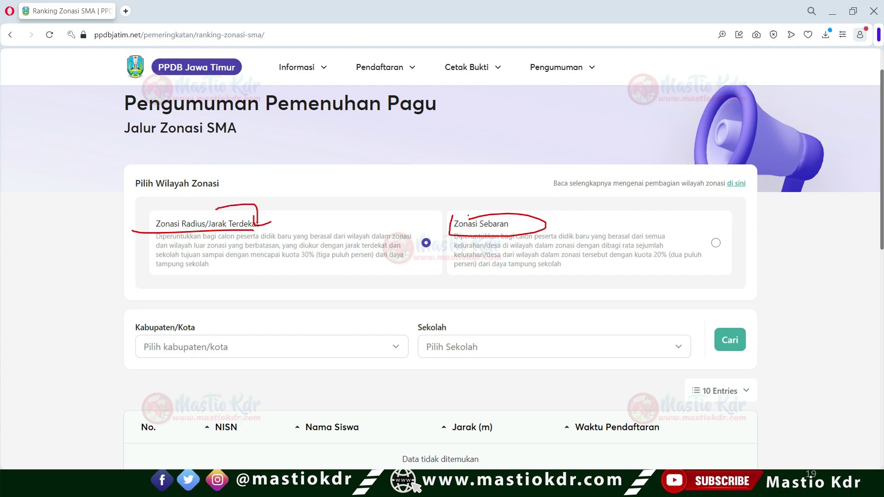
key(alt+Tab)
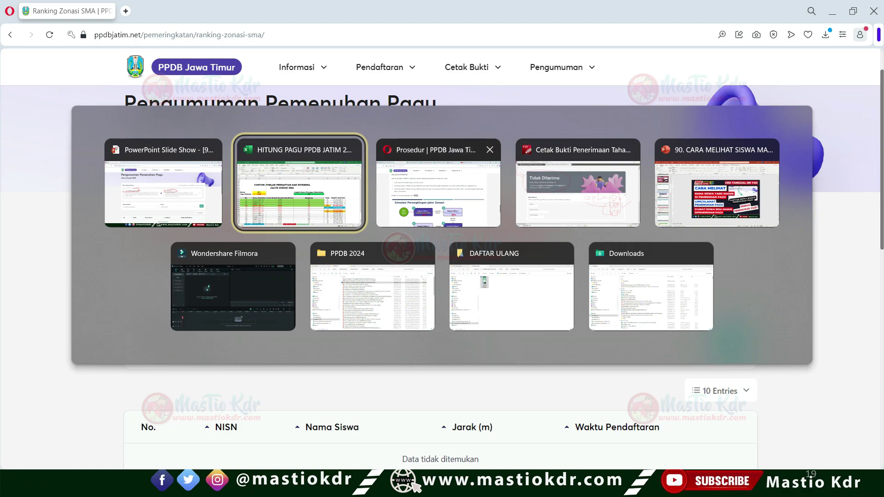
click(438, 189)
click(260, 11)
click(357, 11)
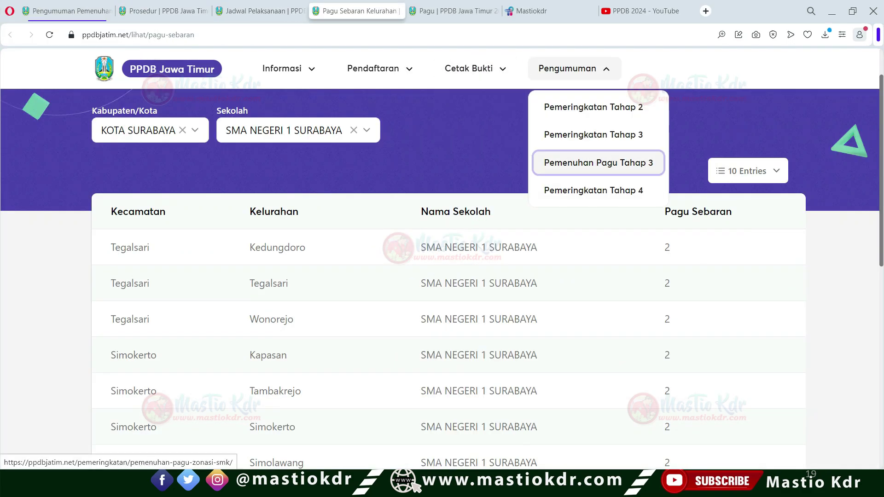
click(598, 163)
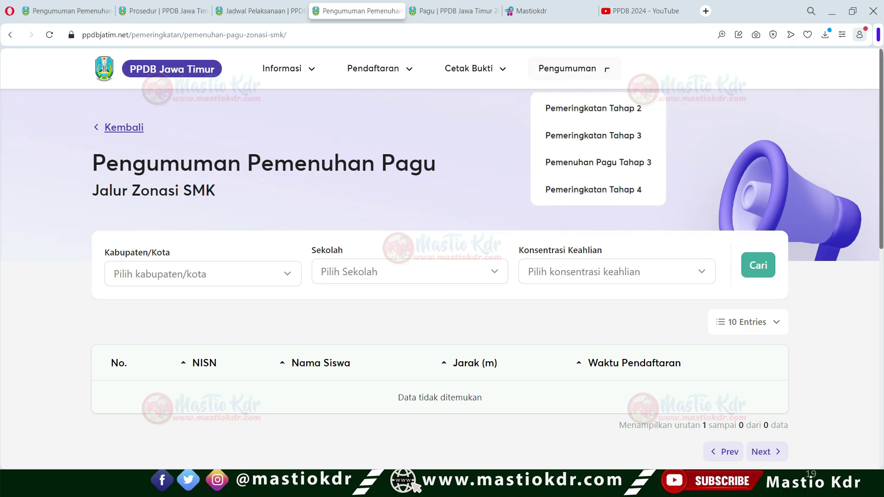
Search the Zonasi SMK quota-fulfilment results for KOTA SURABAYA, SMK NEGERI 1 SURABAYA, concentration Bisnis Digital.
click(203, 274)
click(157, 288)
click(409, 255)
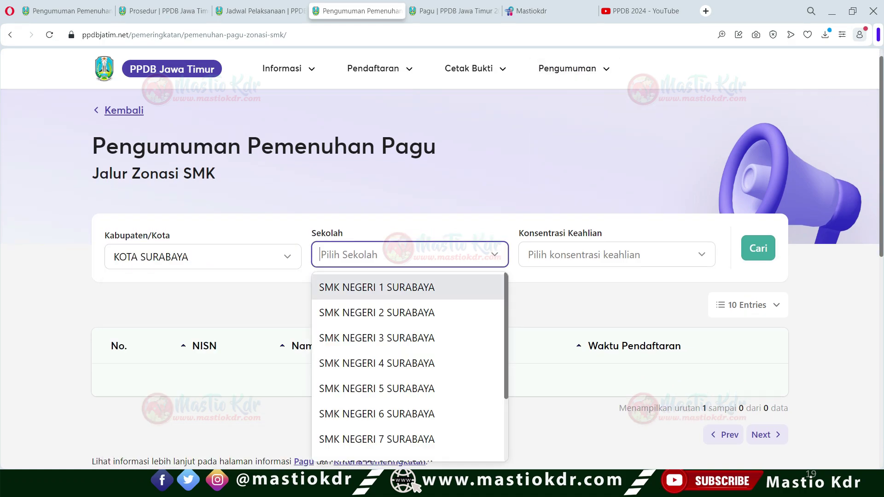
click(381, 286)
click(617, 254)
click(536, 312)
click(758, 248)
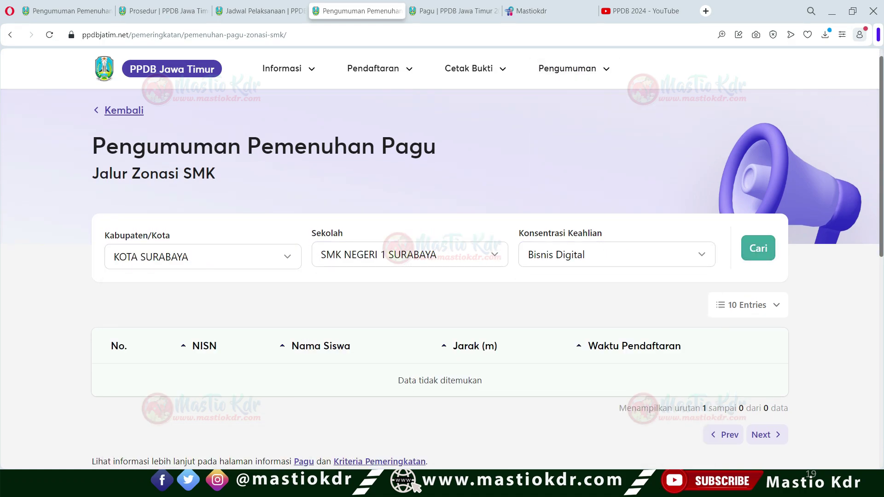
click(617, 255)
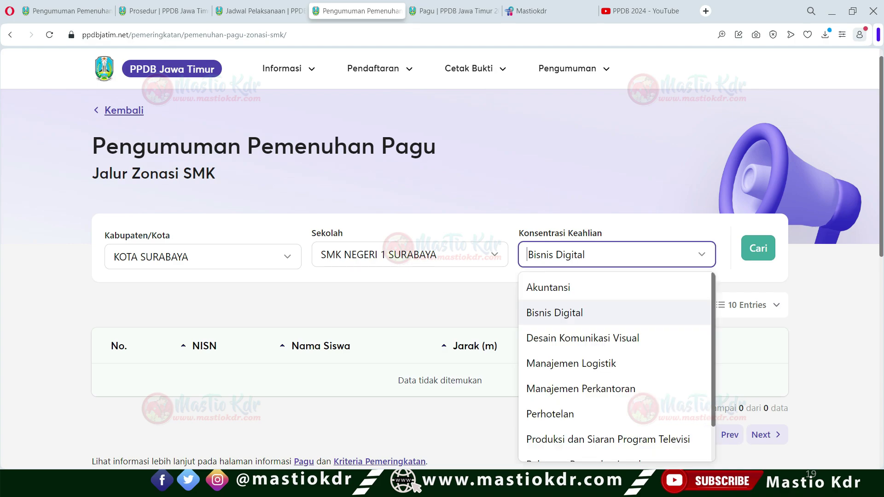
Search the results for KOTA MALANG, SMK NEGERI 1 MALANG, with the Agribisnis Pengolahan Hasil concentration.
click(202, 257)
click(146, 316)
click(409, 255)
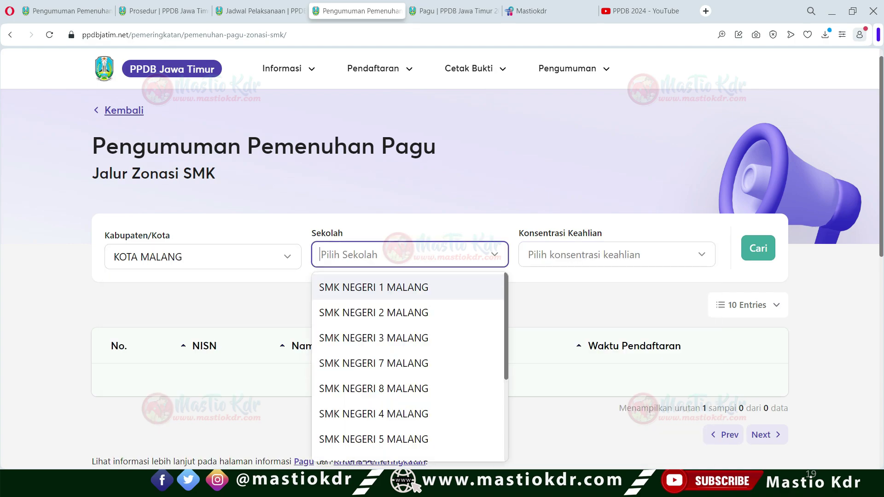
click(381, 286)
click(617, 254)
click(610, 287)
click(758, 248)
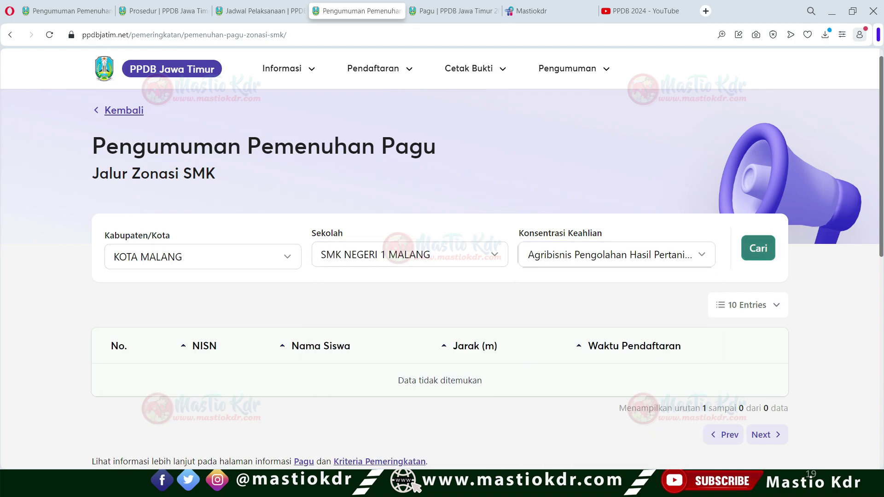
Open the Pemeringkatan Tahap 4 announcement for Zonasi SMA and choose Zonasi Radius/Jarak Terdekat.
mouse_move(574, 68)
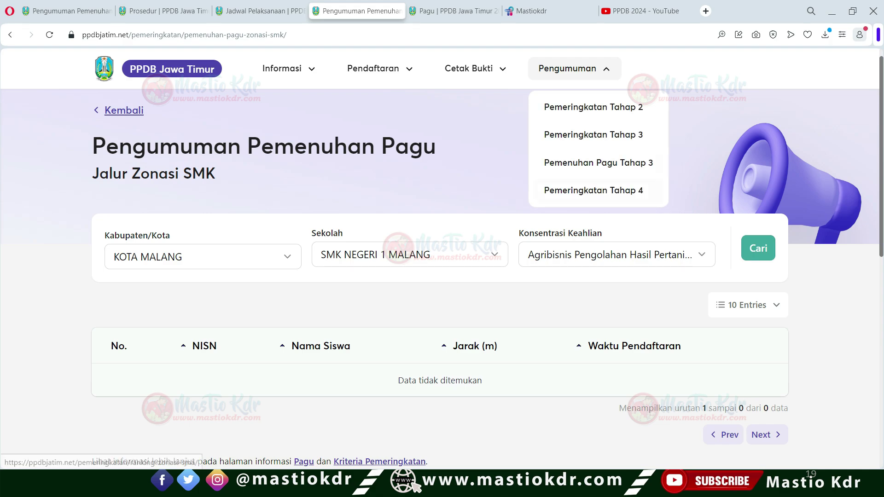
click(594, 190)
scroll(440, 230, down, 2)
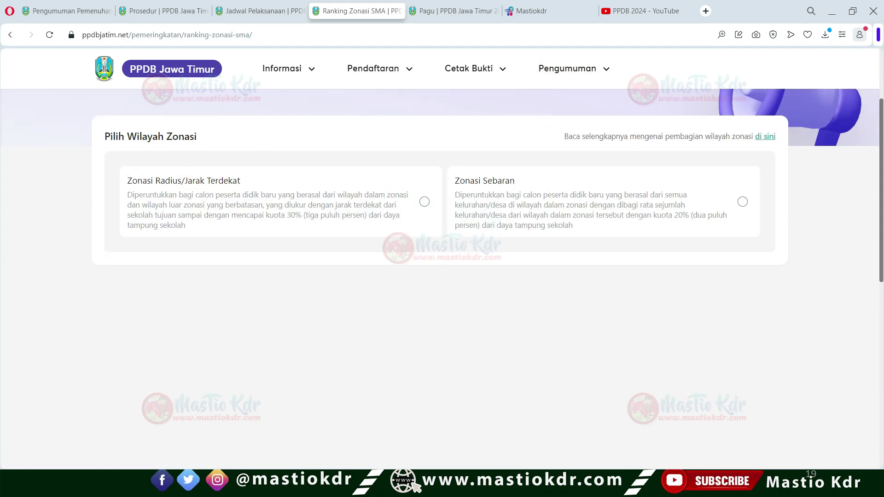
click(424, 202)
Search the radius zoning ranking for KOTA MALANG and SMA NEGERI 2 MALANG.
scroll(440, 276, down, 1)
click(254, 258)
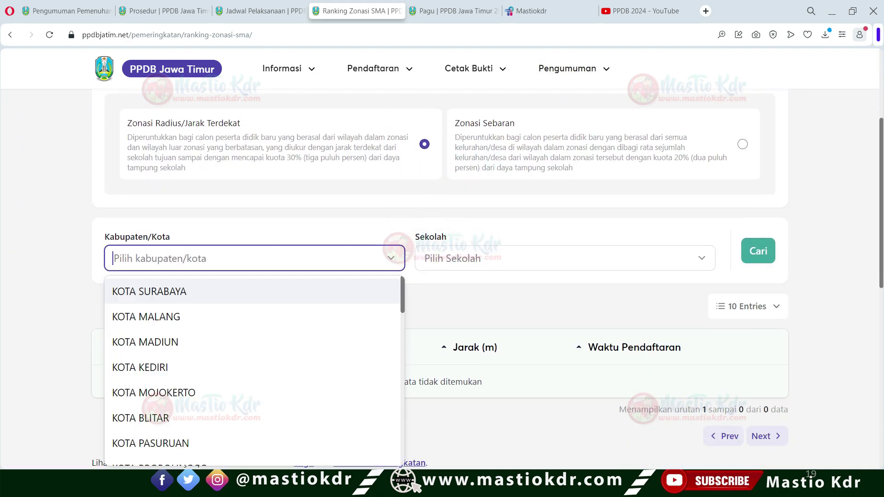
click(147, 316)
click(565, 257)
click(492, 316)
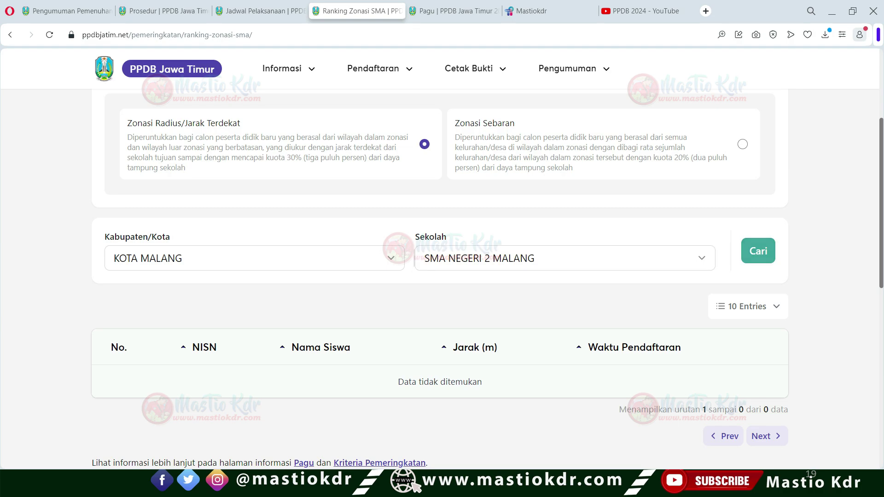
click(758, 250)
Examine the student names, Jarak (m) distances and Waktu Pendaftaran times of the first ranked applicants.
drag(303, 383, 385, 383)
drag(308, 419, 670, 383)
drag(511, 383, 630, 383)
click(550, 383)
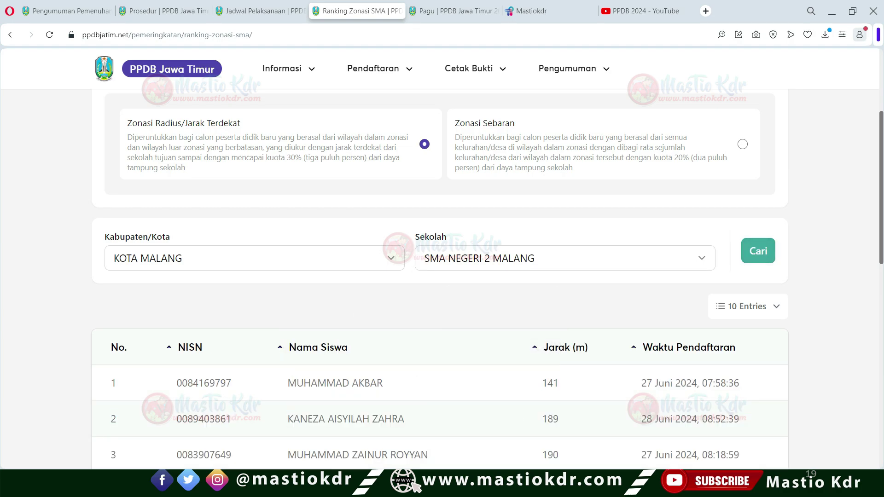
scroll(440, 278, up, 1)
scroll(440, 279, down, 1)
Search the Zonasi Sebaran ranking for KOTA MALANG and SMA NEGERI 3 MALANG, and examine the first listed students.
click(742, 144)
click(253, 258)
click(184, 316)
click(552, 259)
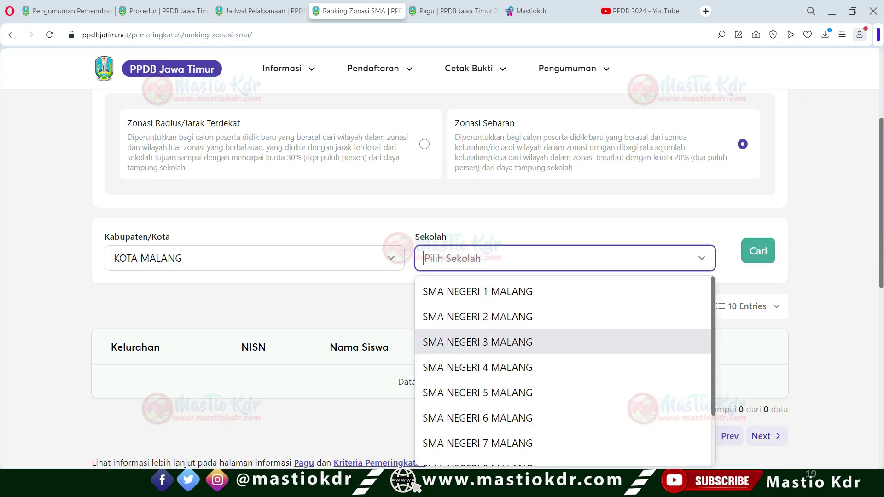
click(478, 342)
click(758, 251)
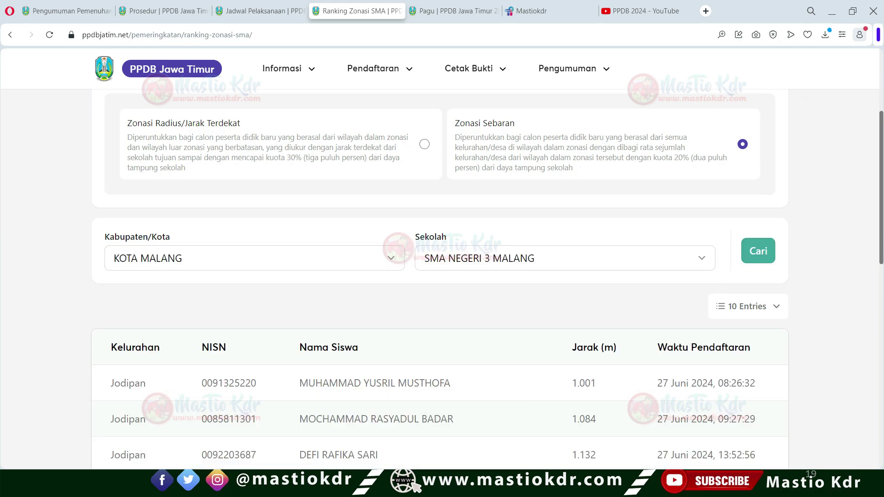
drag(299, 383, 432, 382)
drag(454, 419, 507, 382)
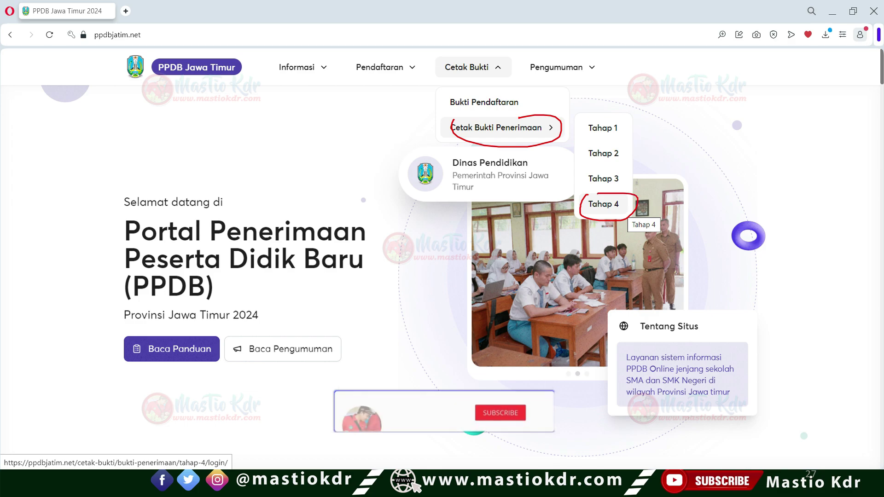
Switch to the slide show and present the Cetak Bukti Penerimaan Tahap 4 slides for applicants with the Tidak Diterima status.
click(617, 207)
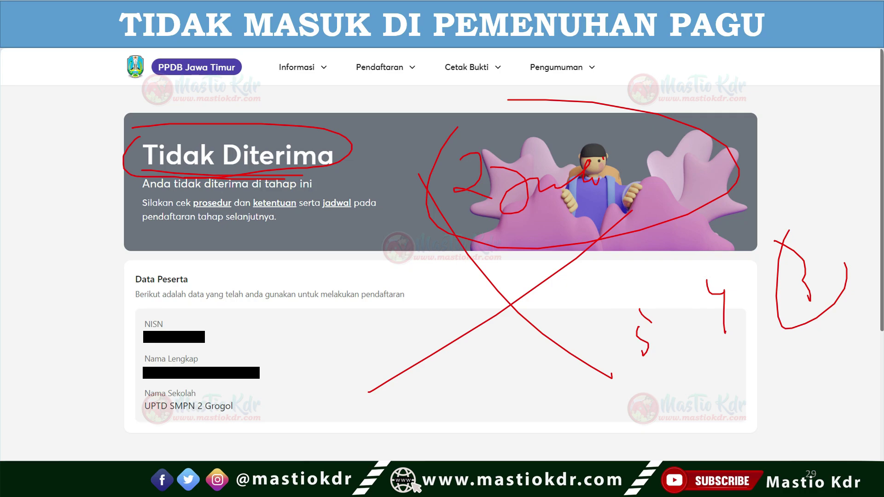
drag(68, 110, 92, 161)
key(Right)
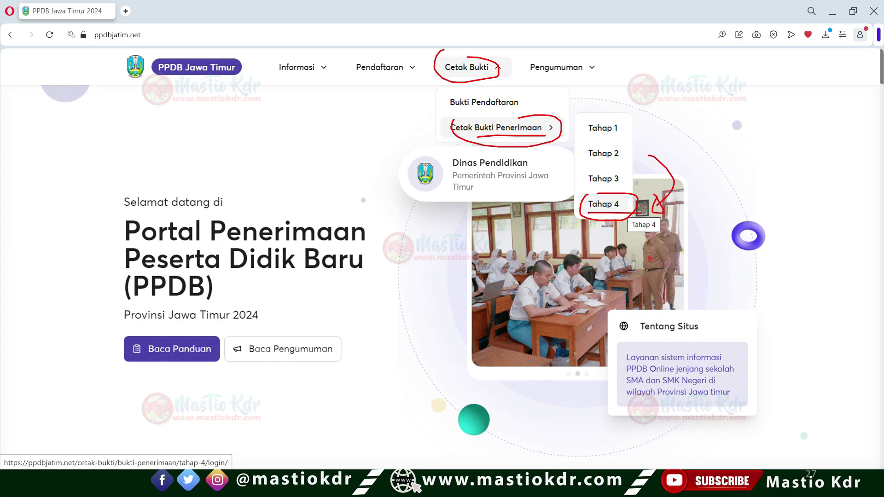
Present the Tahap 4 Cetak Bukti Penerimaan slides for accepted applicants, covering the re-registration steps and the Data Peserta section.
click(603, 204)
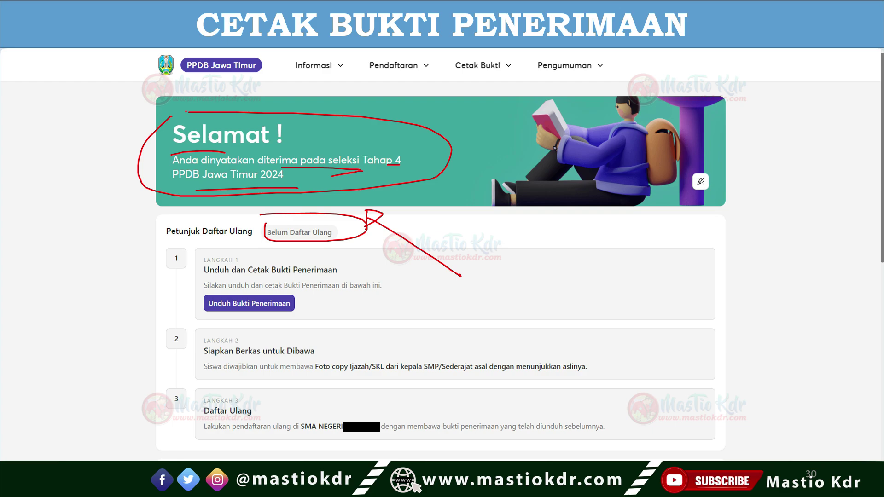
scroll(440, 272, down, 5)
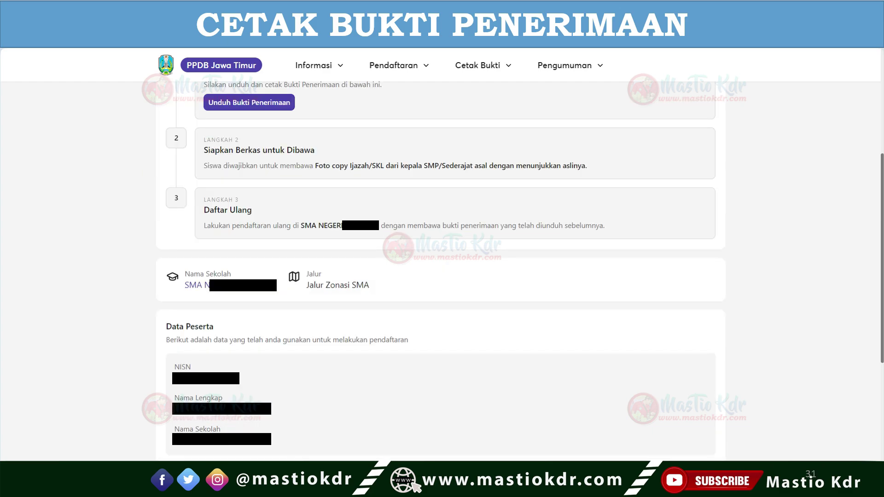